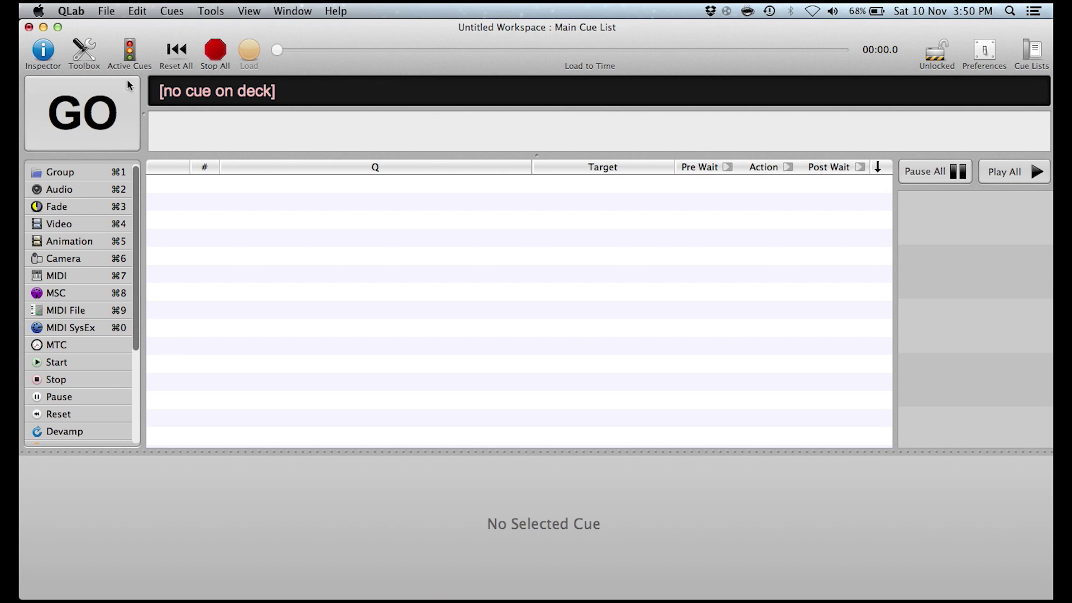
- Hide and reshow the inspector, the cue-type toolbox and the Active Cues panel
{"action": "left_click", "coordinate": [50, 56]}
{"action": "left_click", "coordinate": [49, 56]}
{"action": "left_click", "coordinate": [83, 52]}
{"action": "left_click", "coordinate": [83, 52]}
{"action": "scroll", "coordinate": [79, 296], "scroll_direction": "down", "scroll_amount": 7}
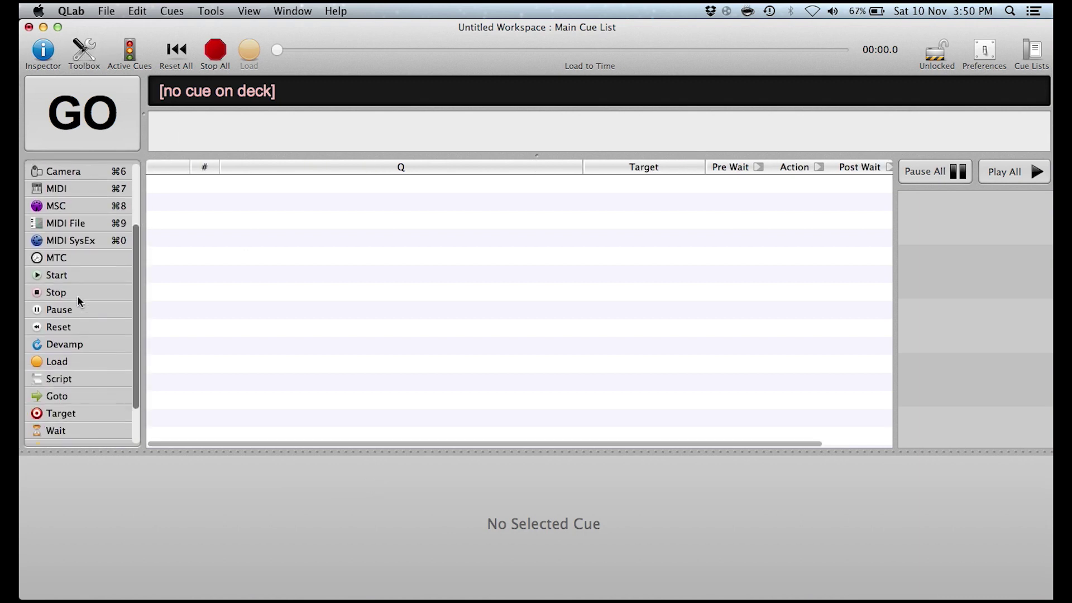
{"action": "scroll", "coordinate": [78, 296], "scroll_direction": "up", "scroll_amount": 7}
{"action": "scroll", "coordinate": [78, 296], "scroll_direction": "down", "scroll_amount": 1}
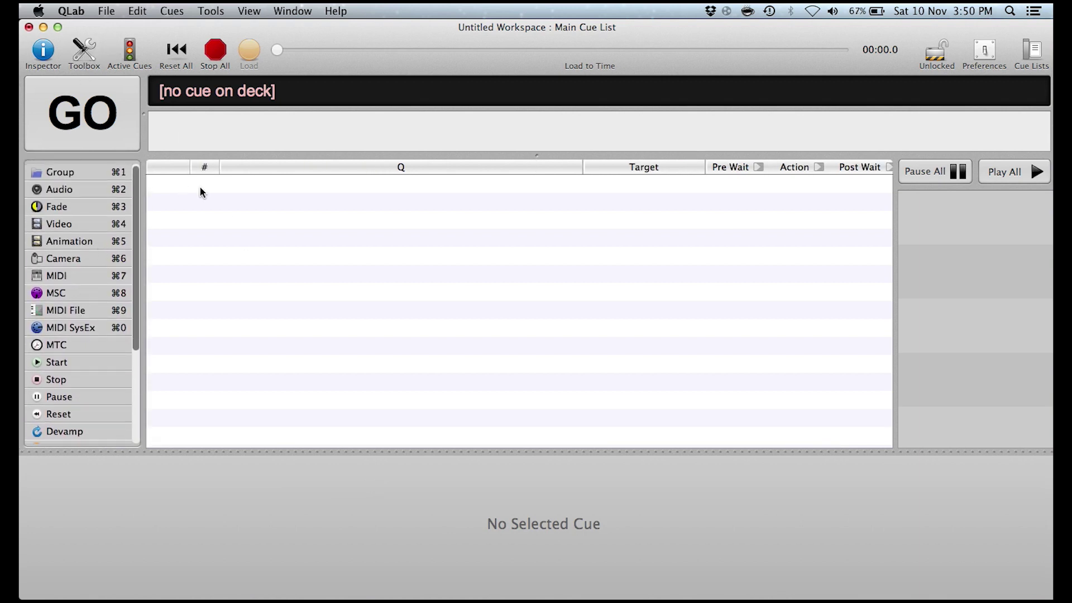
{"action": "left_click", "coordinate": [132, 52]}
{"action": "left_click", "coordinate": [132, 52]}
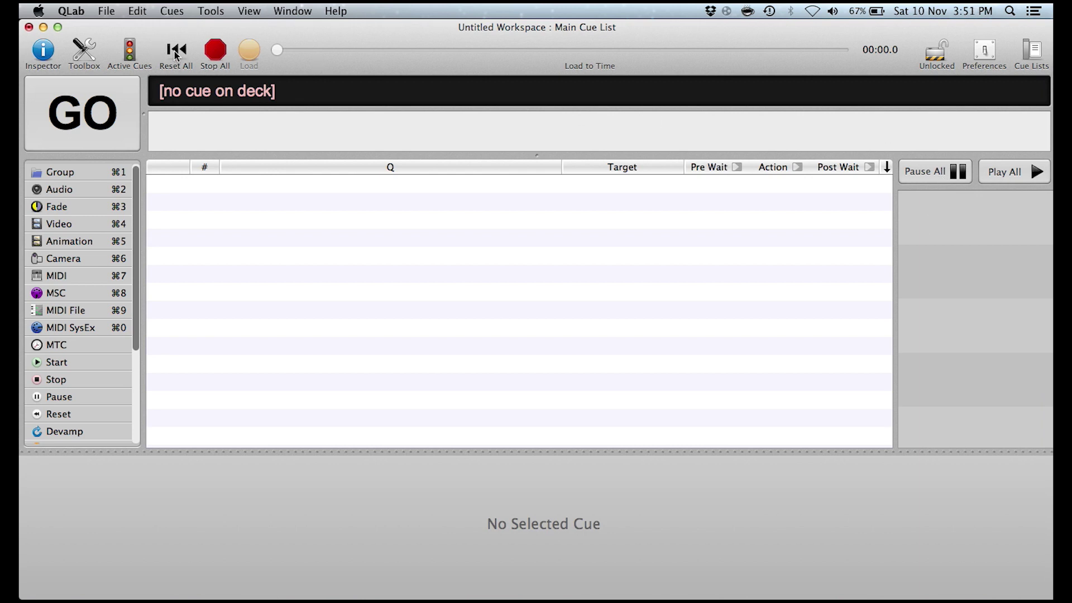
- Try Stop All and Load to Time, then lock and unlock the workspace
{"action": "left_click", "coordinate": [215, 51]}
{"action": "left_click", "coordinate": [276, 49]}
{"action": "left_click", "coordinate": [939, 56]}
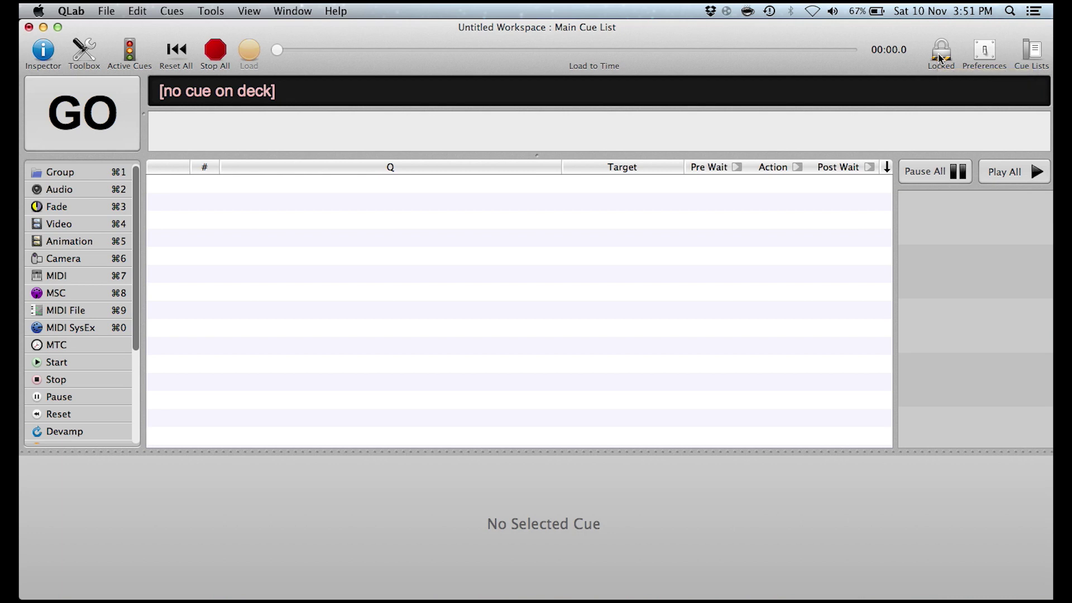
{"action": "left_click", "coordinate": [940, 57]}
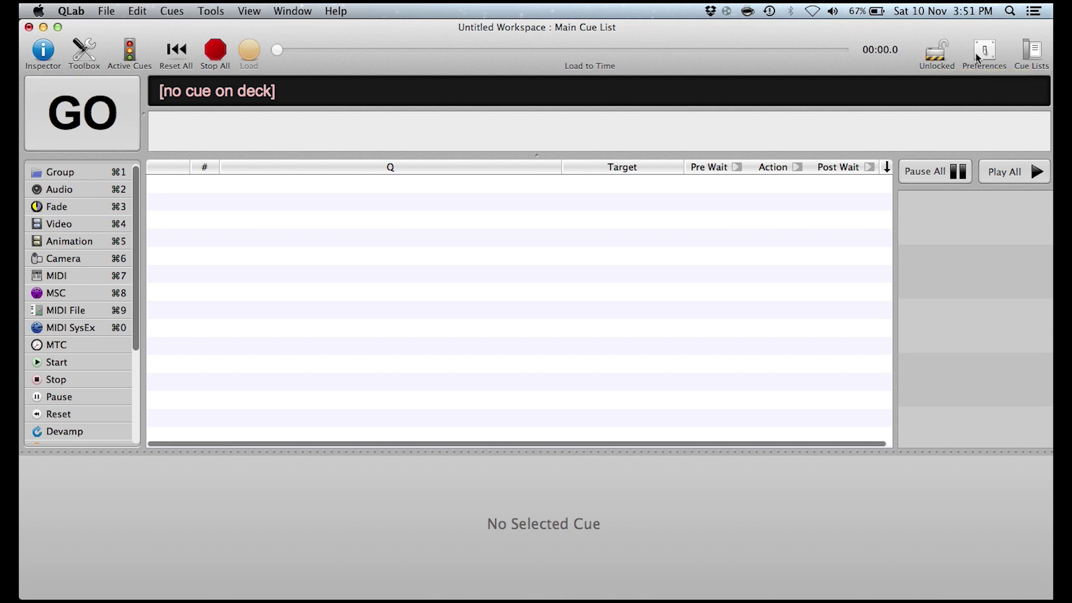
- Browse the workspace preferences for Remote Control, Group, Fade, Camera and MSC
{"action": "left_click", "coordinate": [992, 56]}
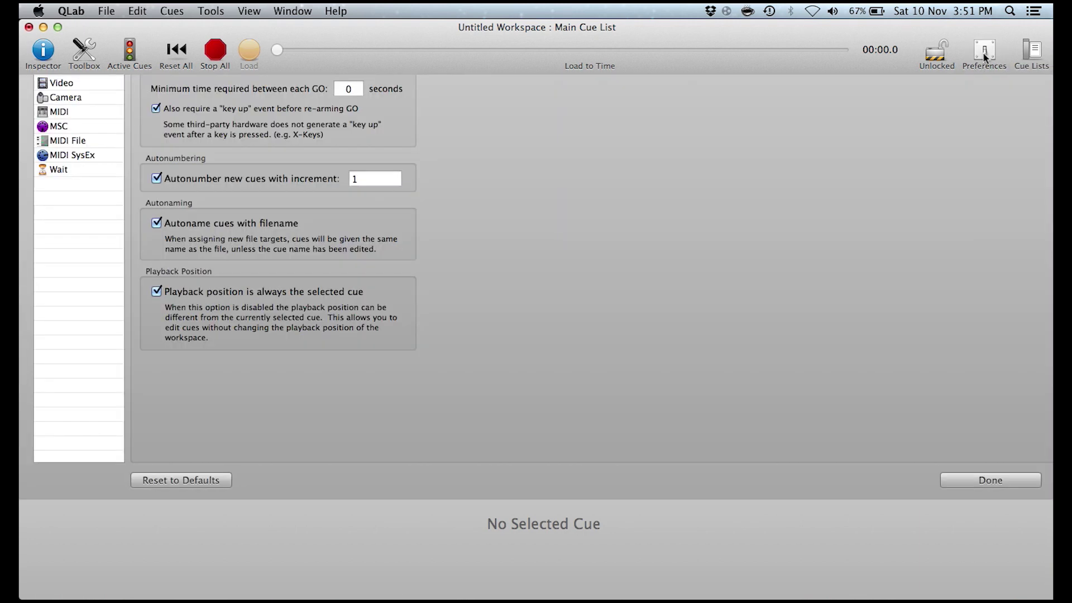
{"action": "left_click", "coordinate": [66, 125]}
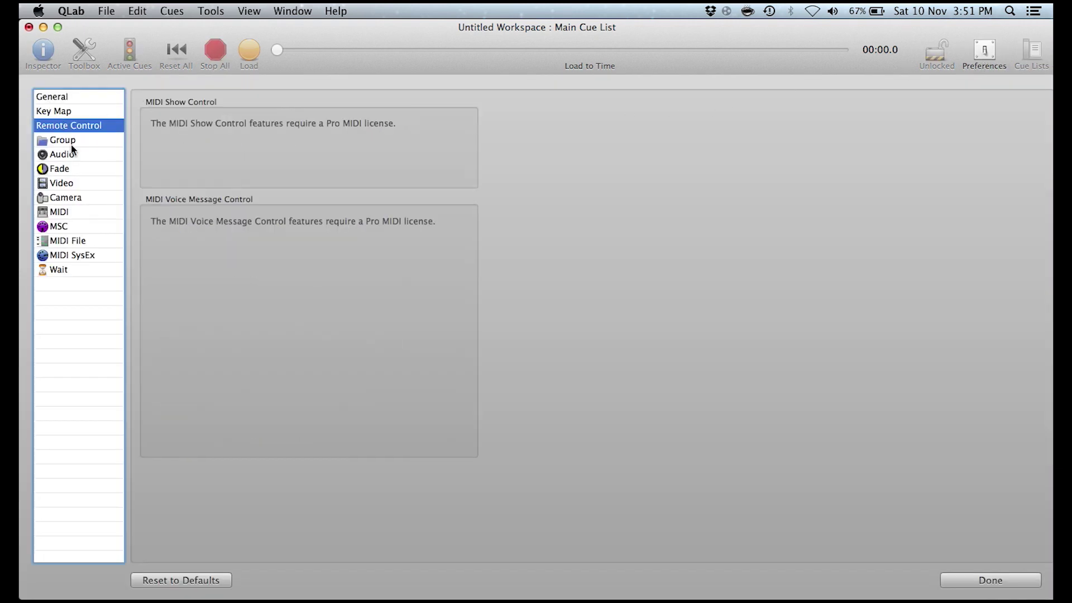
{"action": "left_click", "coordinate": [72, 143]}
{"action": "left_click", "coordinate": [78, 168]}
{"action": "left_click", "coordinate": [79, 196]}
{"action": "left_click", "coordinate": [81, 220]}
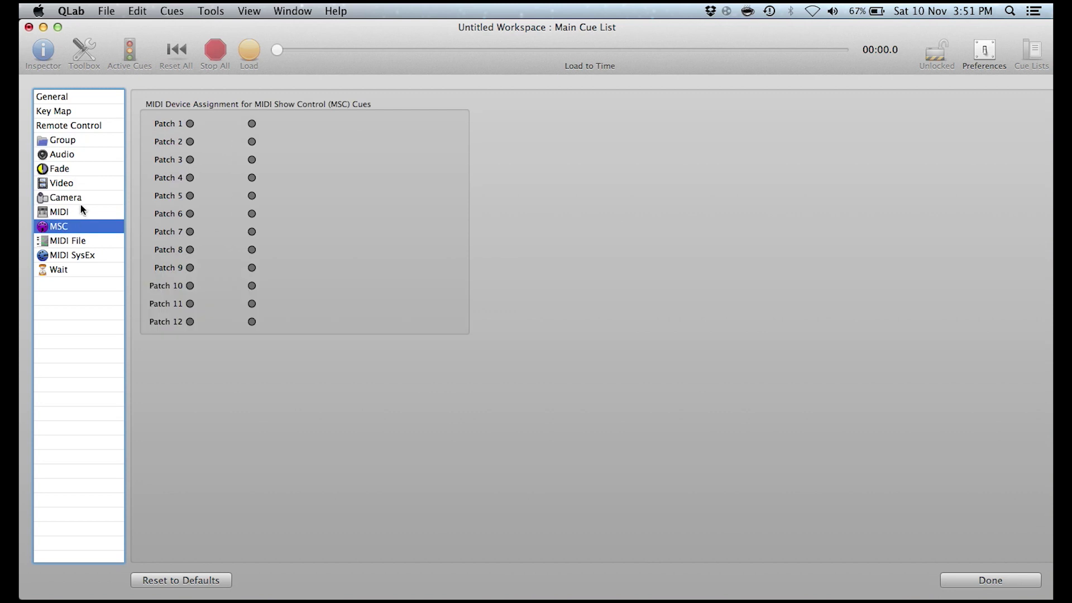
{"action": "left_click", "coordinate": [78, 197]}
- Review the Video, MSC, MIDI and Audio device preferences, then close the preferences
{"action": "left_click", "coordinate": [75, 184]}
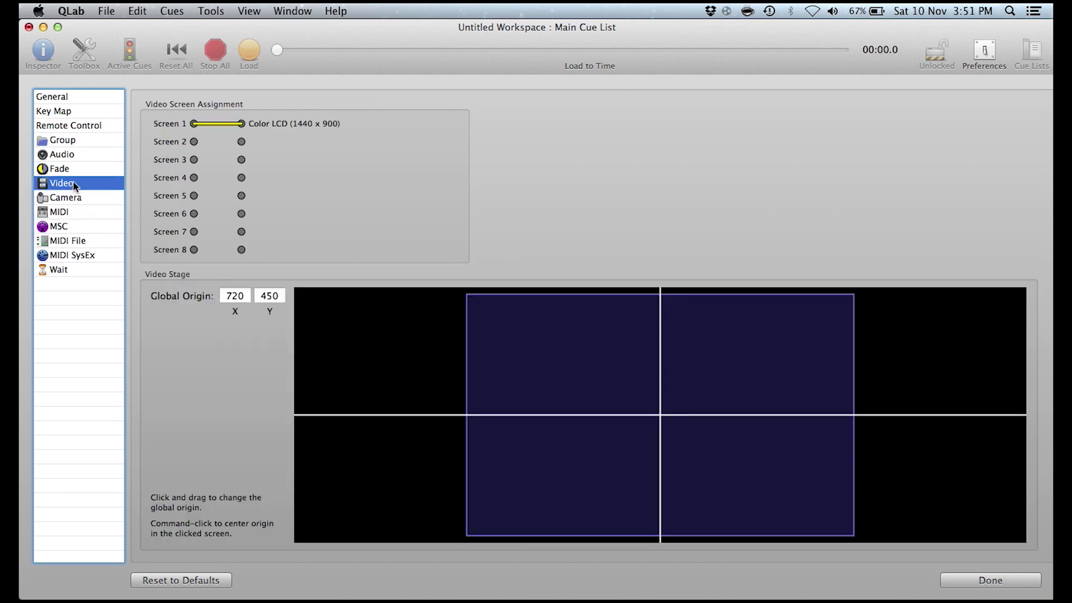
{"action": "left_click", "coordinate": [80, 227]}
{"action": "left_click", "coordinate": [77, 215]}
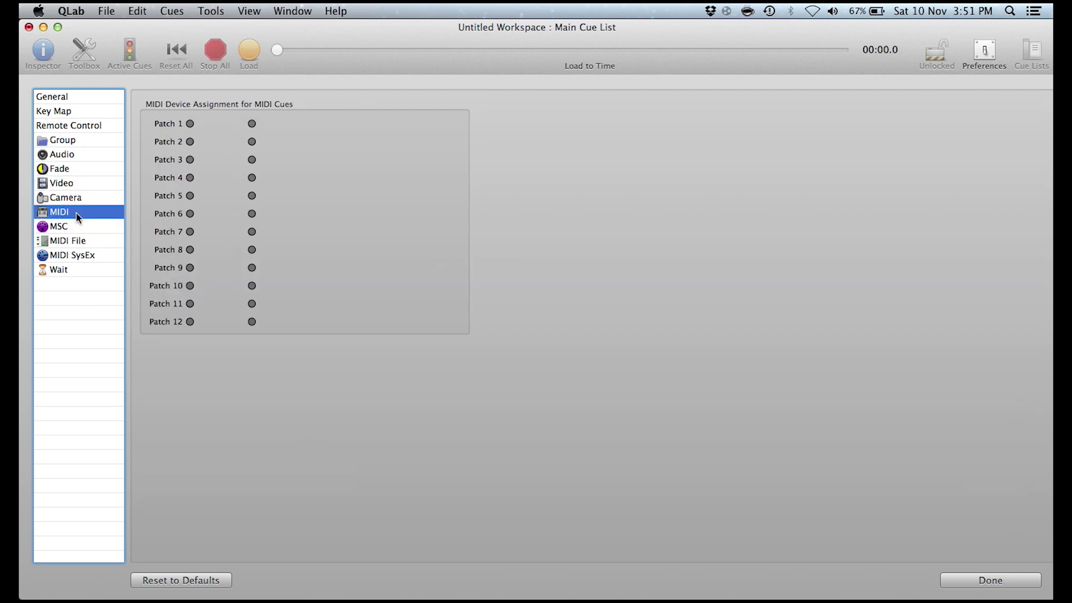
{"action": "left_click", "coordinate": [62, 157]}
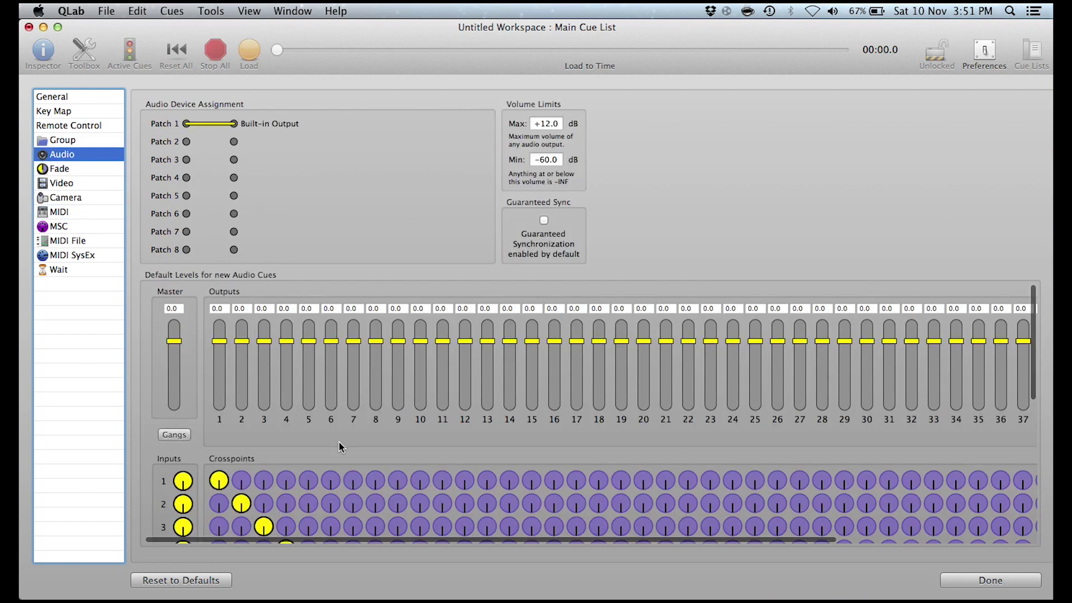
{"action": "scroll", "coordinate": [339, 442], "scroll_direction": "down", "scroll_amount": 5}
{"action": "left_click_drag", "start_coordinate": [1034, 393], "coordinate": [999, 312]}
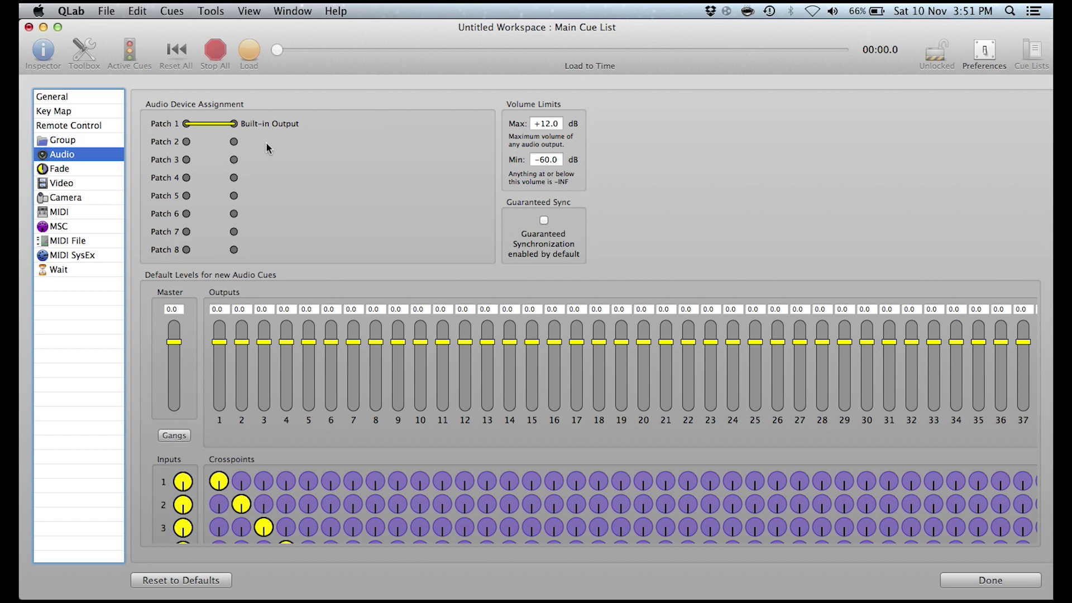
{"action": "left_click", "coordinate": [977, 578]}
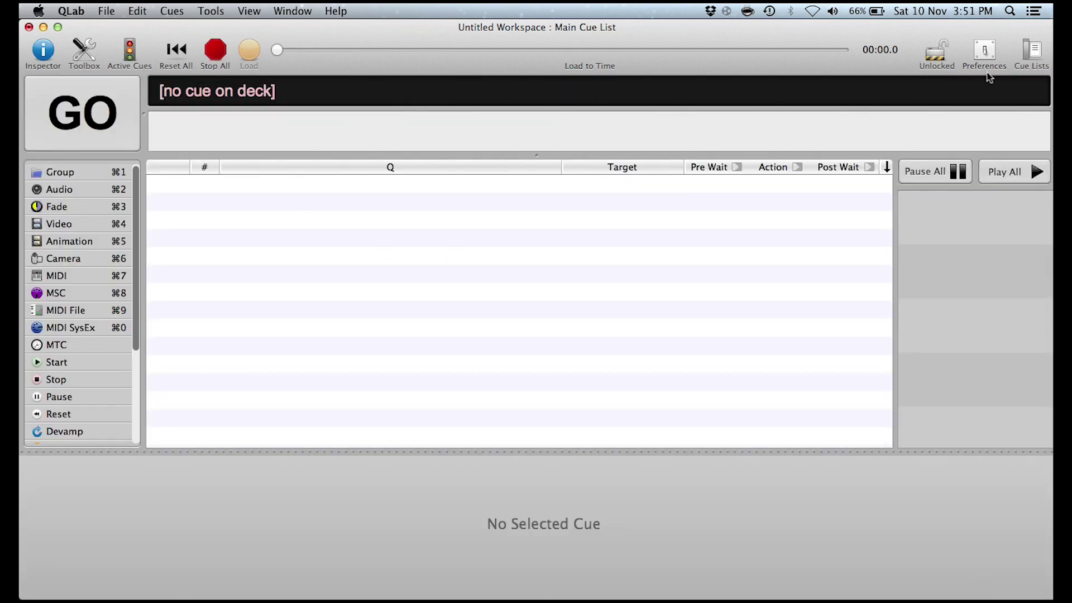
- Open and close the Cue Lists drawer, then add Group cue 1 to the Main Cue List
{"action": "left_click", "coordinate": [1042, 52]}
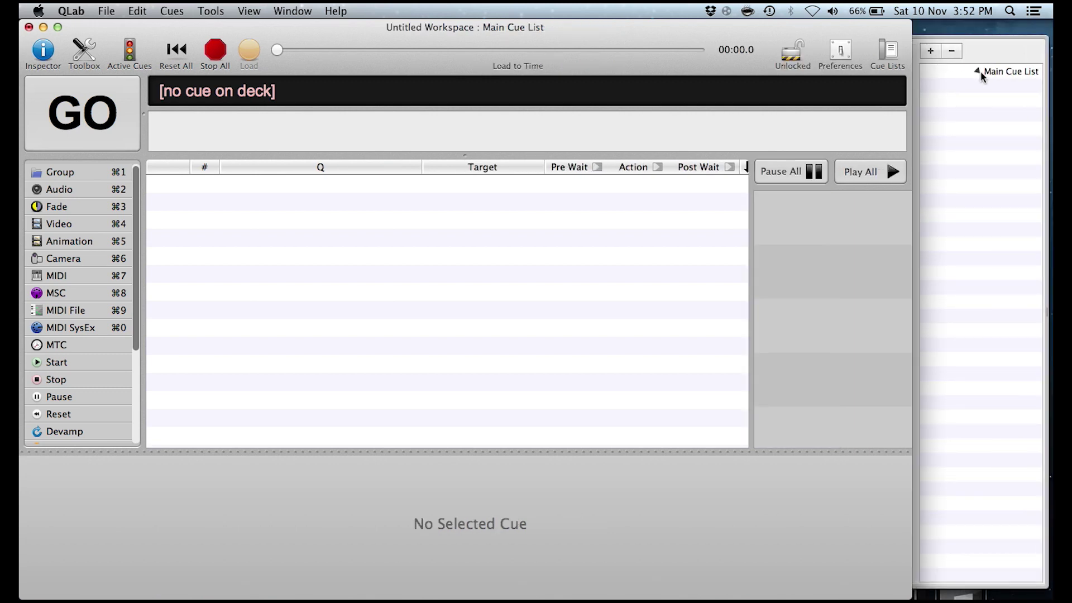
{"action": "left_click", "coordinate": [892, 52]}
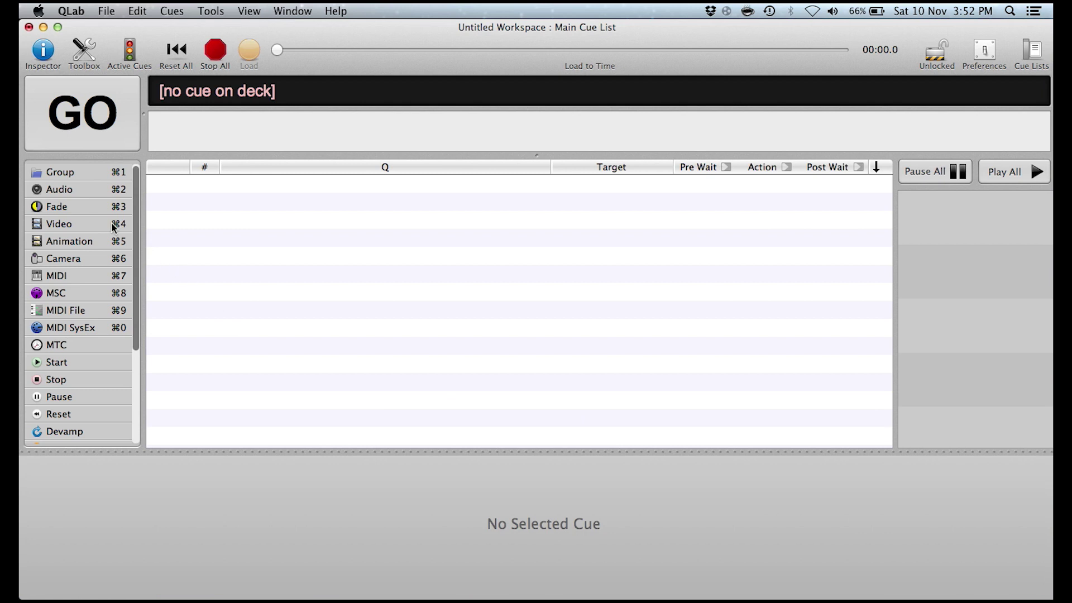
{"action": "left_click", "coordinate": [72, 178]}
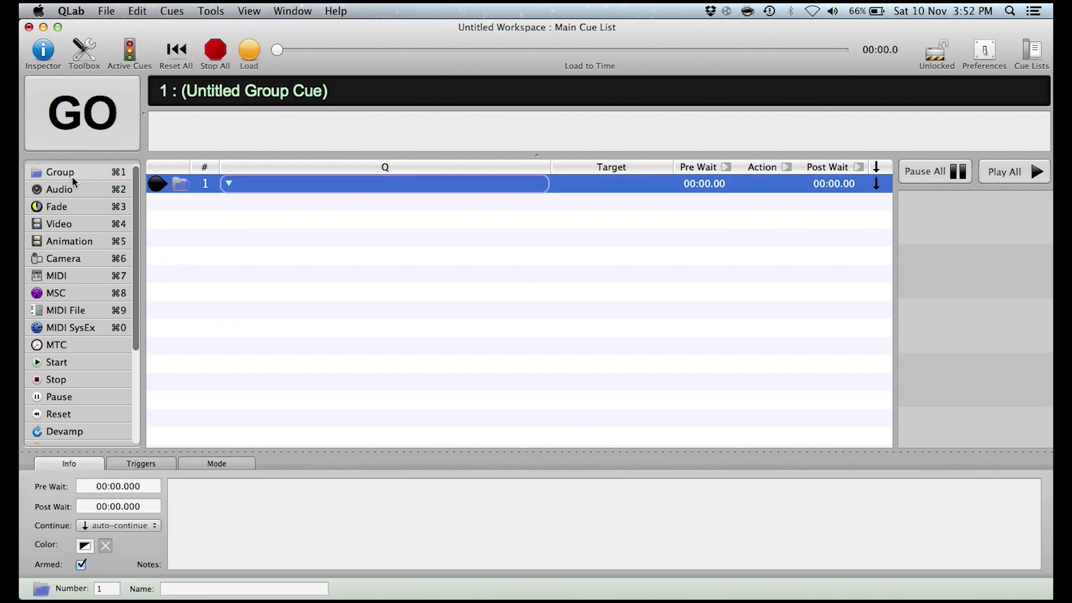
{"action": "left_click", "coordinate": [227, 185]}
{"action": "left_click_drag", "start_coordinate": [36, 189], "coordinate": [243, 194]}
{"action": "left_click", "coordinate": [268, 268]}
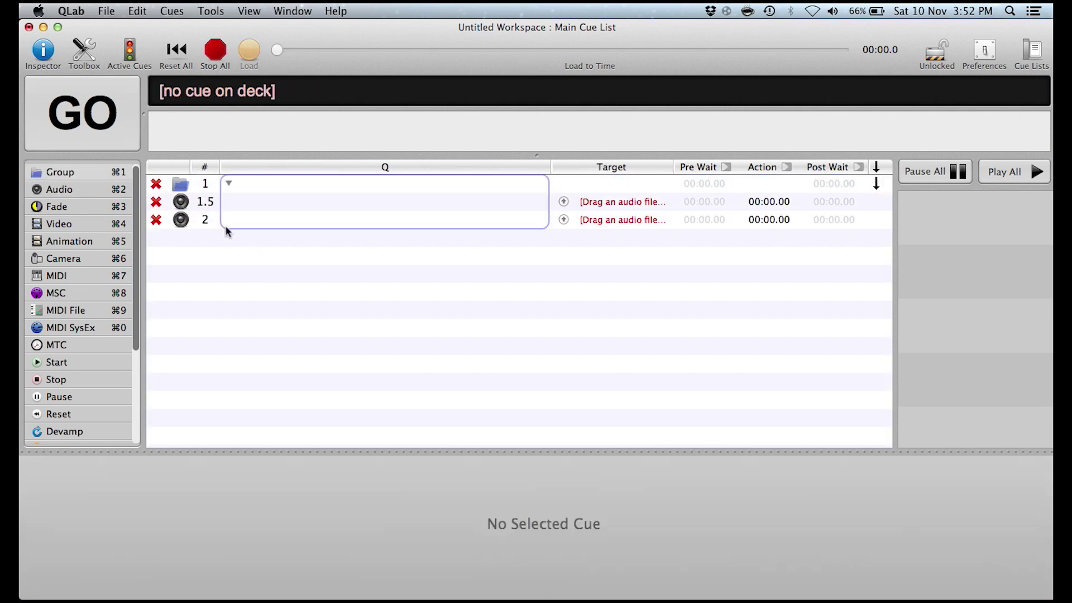
{"action": "left_click", "coordinate": [228, 184]}
{"action": "left_click", "coordinate": [229, 184]}
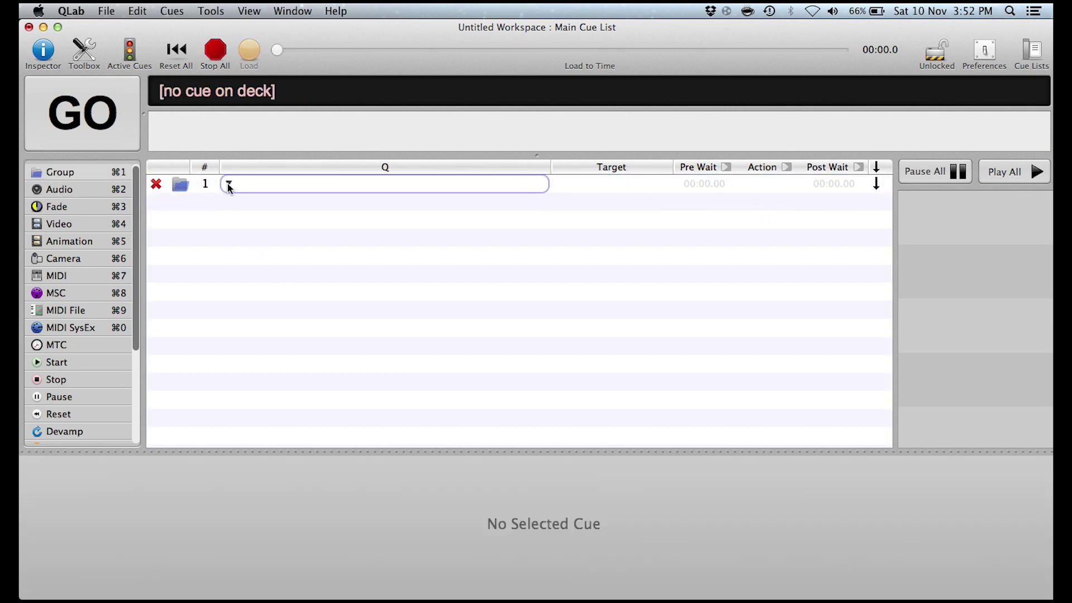
{"action": "left_click", "coordinate": [242, 184]}
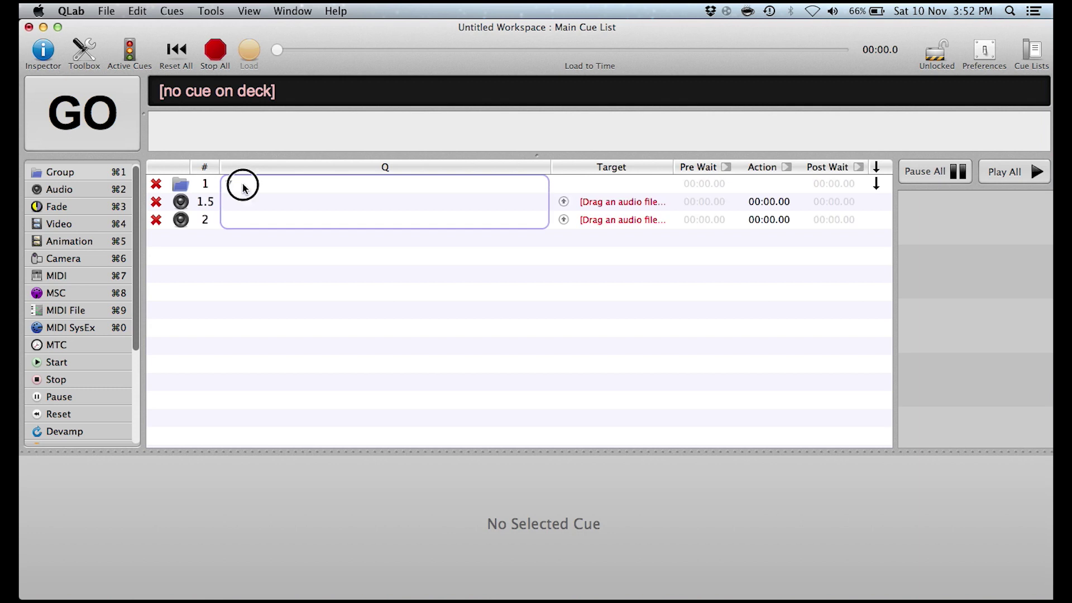
{"action": "key", "text": "BackSpace"}
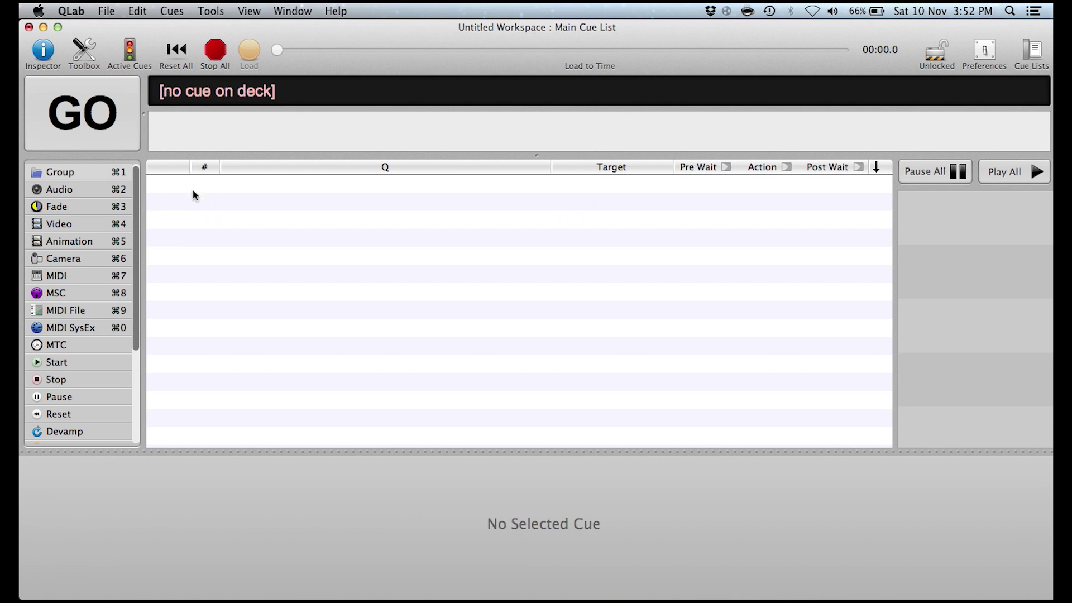
{"action": "left_click", "coordinate": [71, 174]}
{"action": "left_click", "coordinate": [112, 193]}
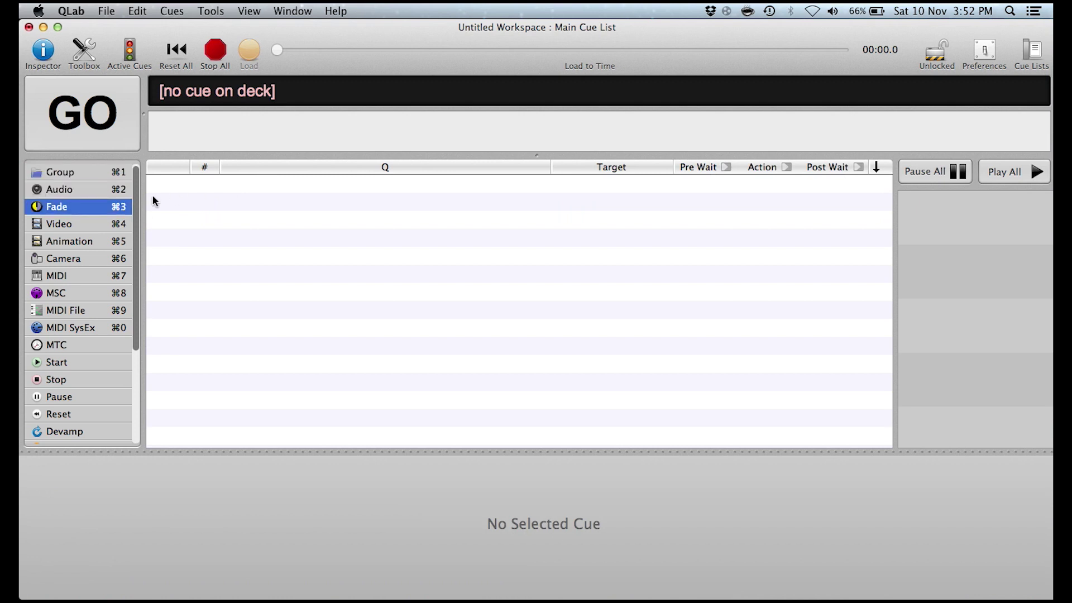
{"action": "key", "text": "Up"}
{"action": "key", "text": "Down"}
{"action": "key", "text": "Down"}
{"action": "key", "text": "Down"}
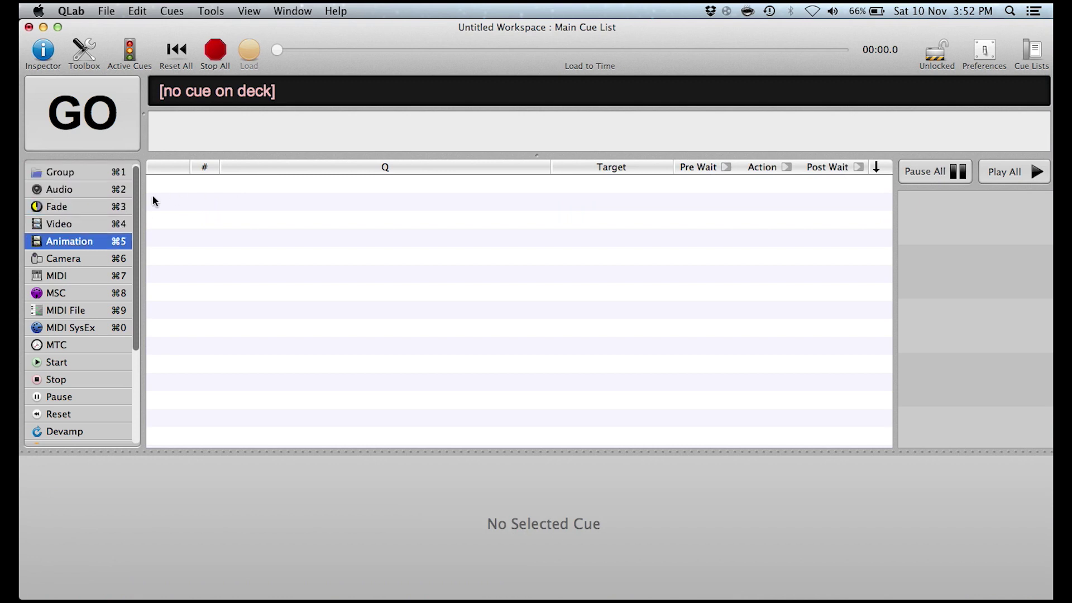
{"action": "key", "text": "Down"}
{"action": "key", "text": "Down"}
{"action": "key", "text": "Down"}
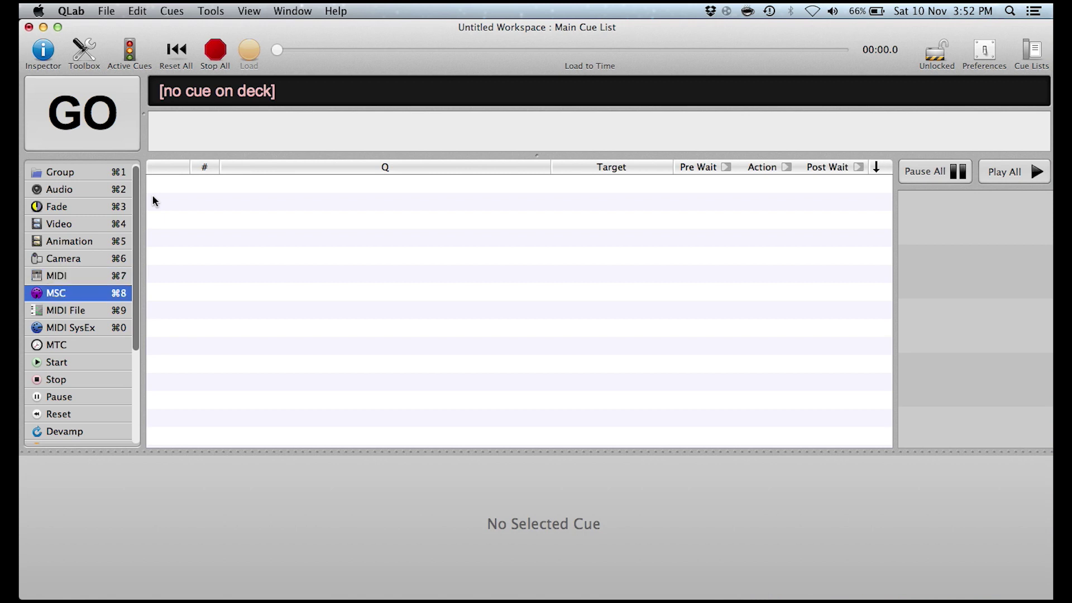
{"action": "key", "text": "Down"}
{"action": "key", "text": "Down"}
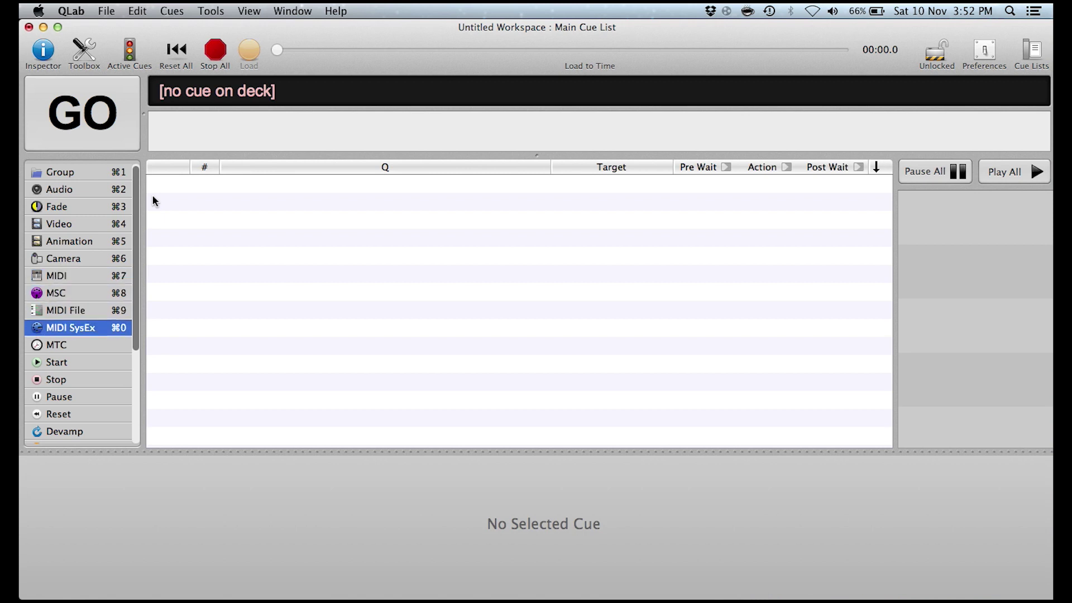
{"action": "scroll", "coordinate": [96, 293], "scroll_direction": "down", "scroll_amount": 1}
{"action": "left_click", "coordinate": [90, 341]}
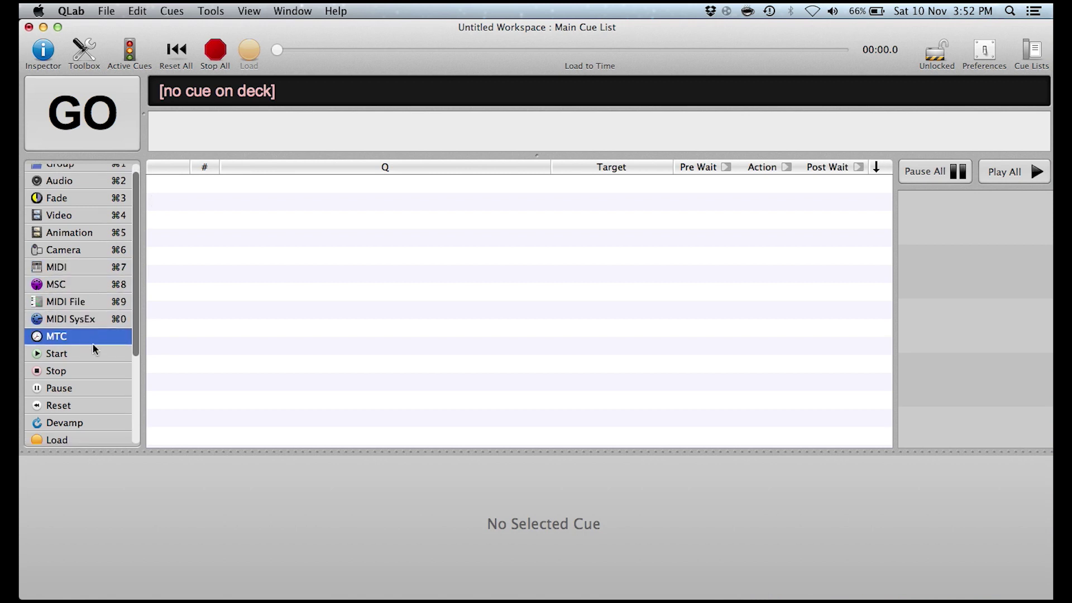
{"action": "left_click", "coordinate": [93, 350]}
{"action": "scroll", "coordinate": [92, 351], "scroll_direction": "down", "scroll_amount": 3}
{"action": "scroll", "coordinate": [92, 350], "scroll_direction": "down", "scroll_amount": 6}
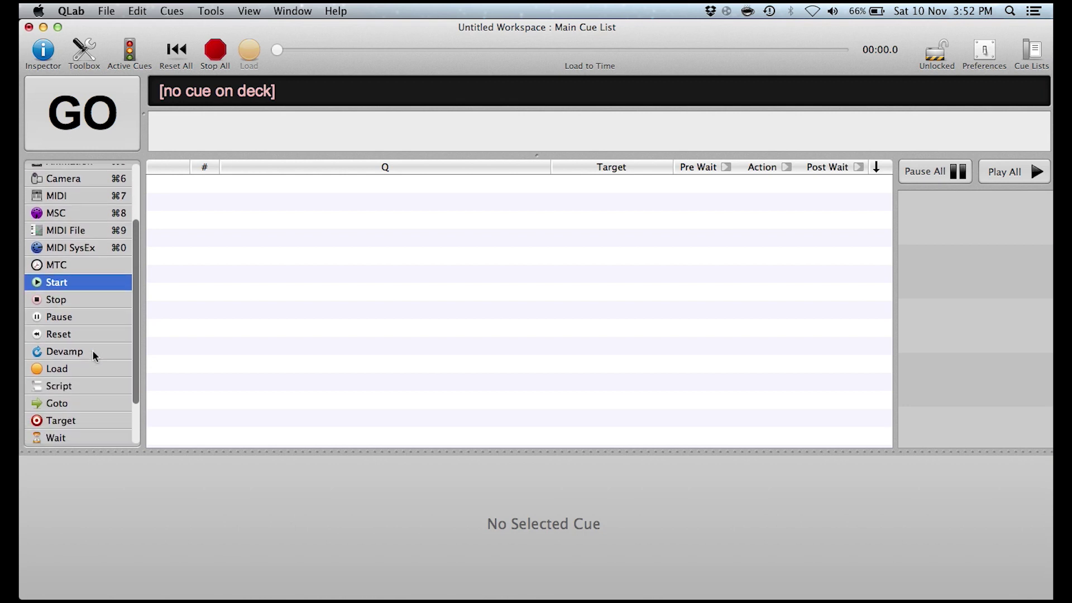
{"action": "scroll", "coordinate": [93, 351], "scroll_direction": "up", "scroll_amount": 8}
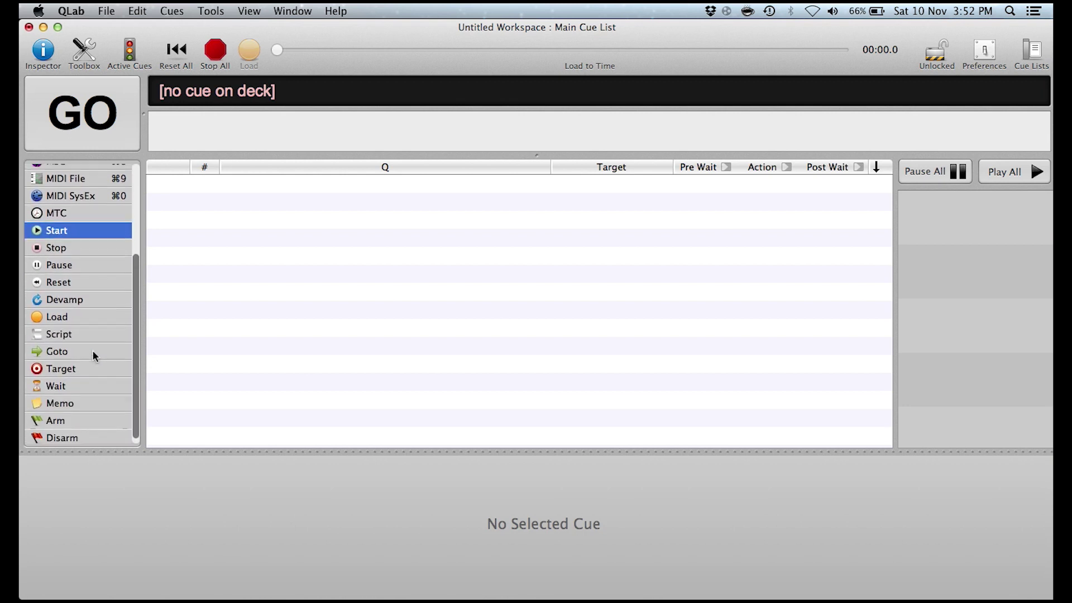
{"action": "scroll", "coordinate": [92, 356], "scroll_direction": "down", "scroll_amount": 1}
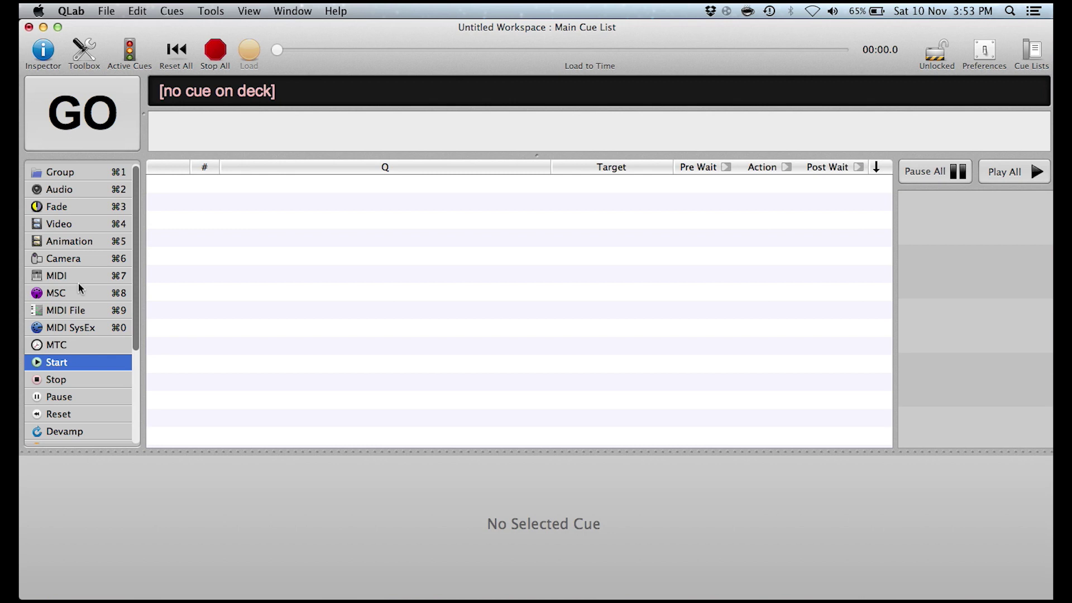
{"action": "left_click", "coordinate": [67, 191]}
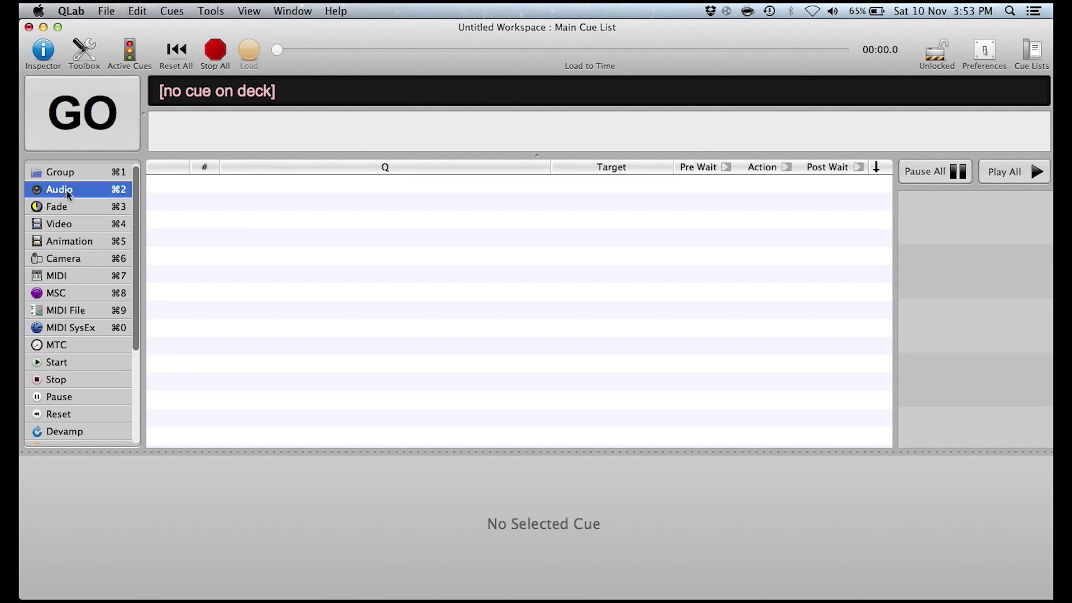
- Add an audio cue to the list and widen the Target column
{"action": "left_click_drag", "start_coordinate": [67, 191], "coordinate": [214, 209]}
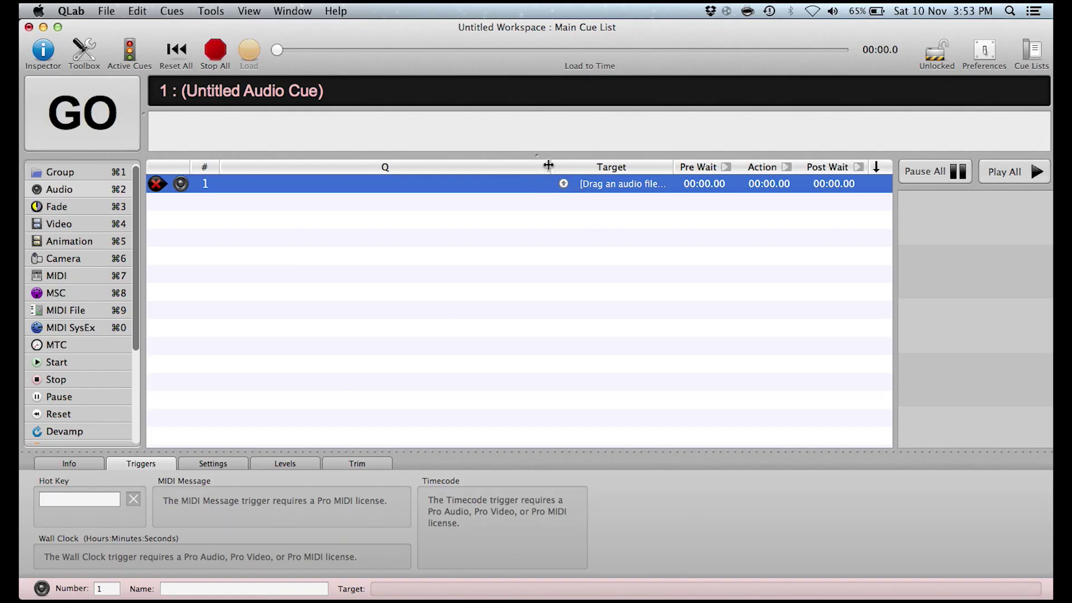
{"action": "left_click_drag", "start_coordinate": [548, 165], "coordinate": [468, 163]}
{"action": "left_click", "coordinate": [551, 168]}
{"action": "left_click_drag", "start_coordinate": [550, 168], "coordinate": [489, 167]}
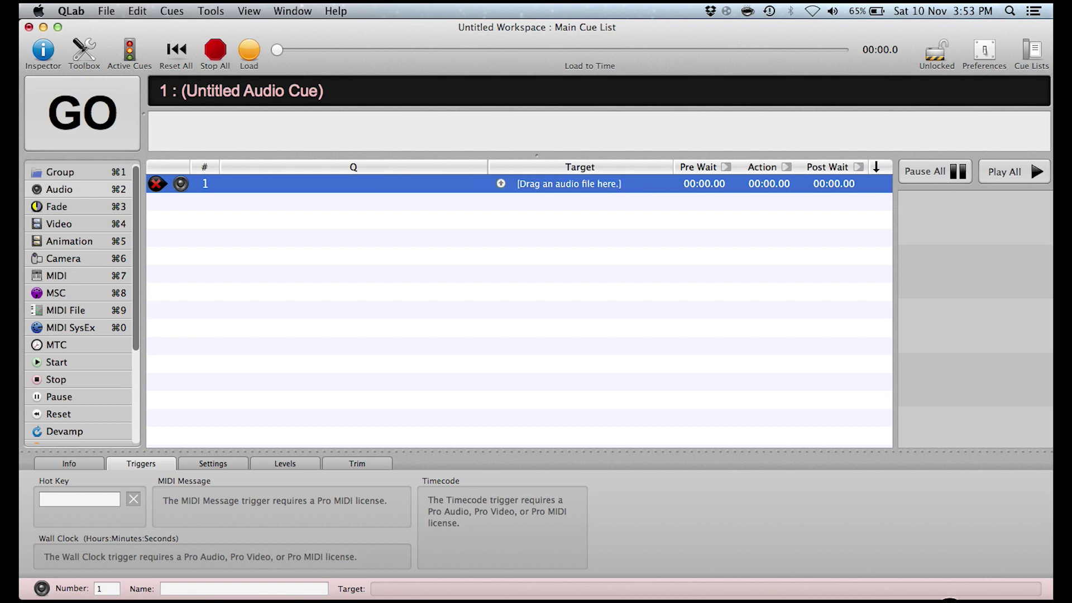
- Attach Cephalopod.mp3 to the audio cue and enter 1.5 as its number
{"action": "left_click_drag", "start_coordinate": [802, 473], "coordinate": [450, 183]}
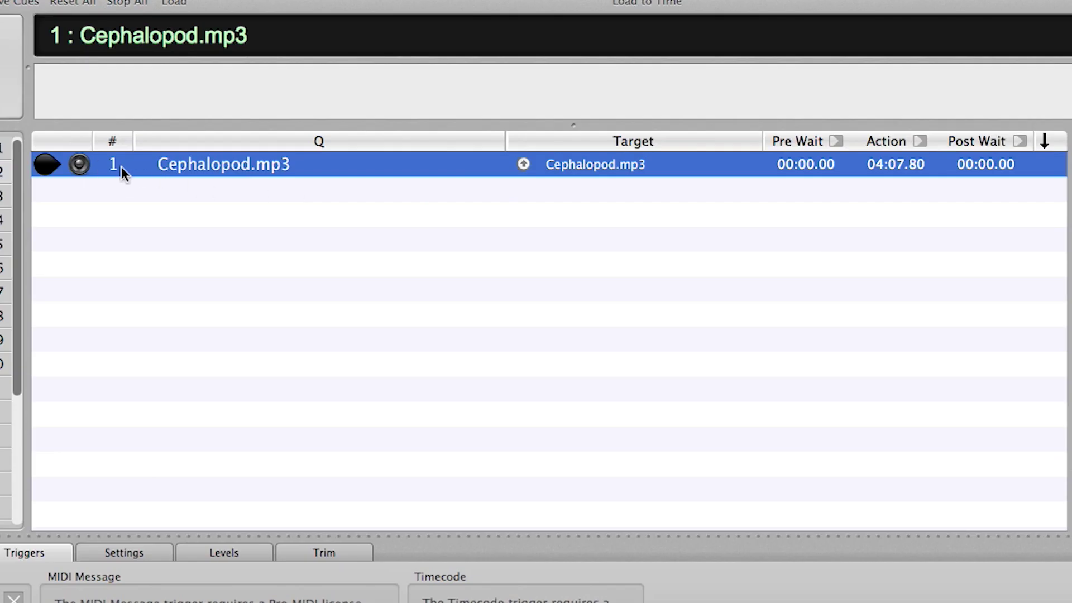
{"action": "double_click", "coordinate": [117, 164]}
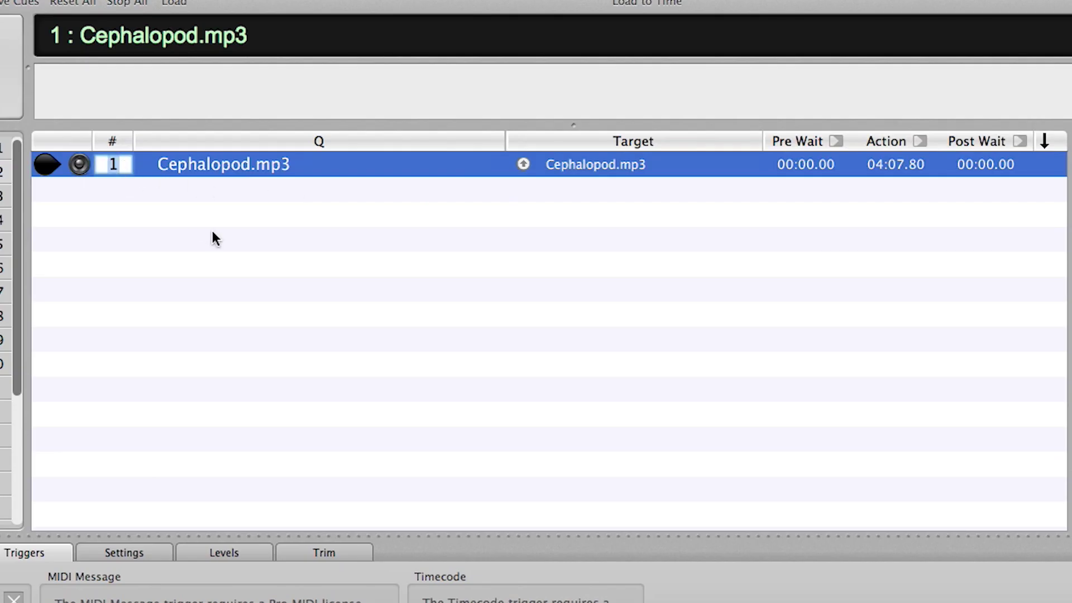
{"action": "type", "text": "1.5"}
- Confirm cue number 1.5, name it 'Audio Track 3', and narrow the Target column
{"action": "key", "text": "Return"}
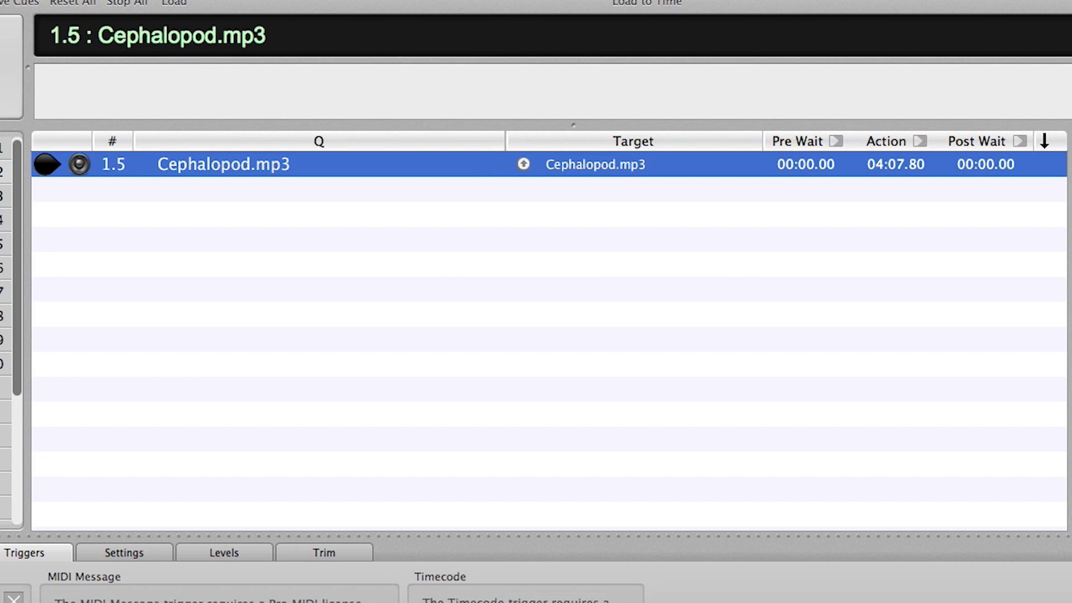
{"action": "double_click", "coordinate": [192, 163]}
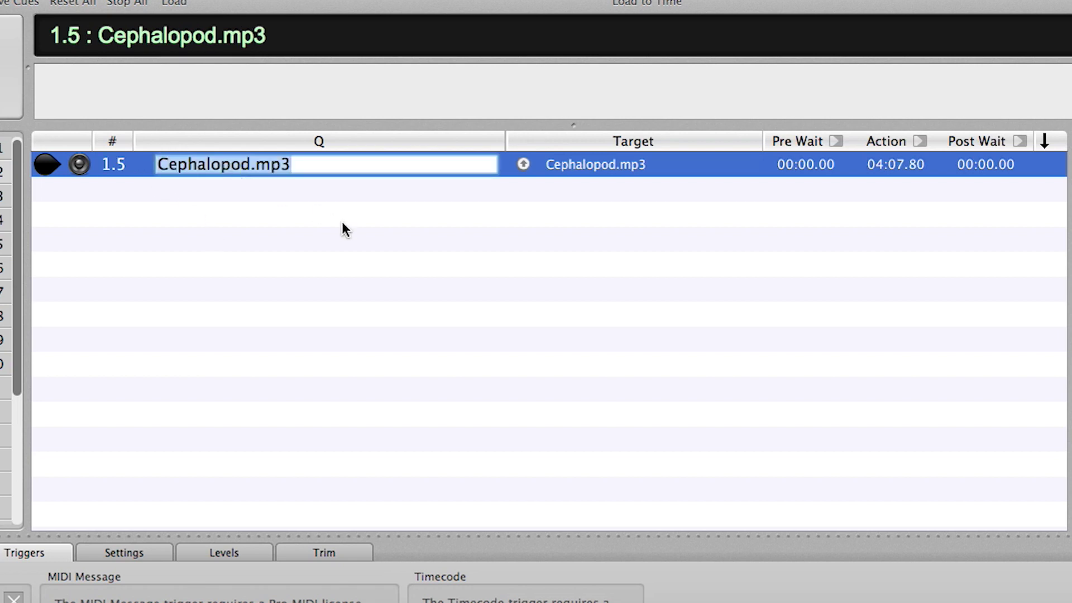
{"action": "type", "text": "Audio"}
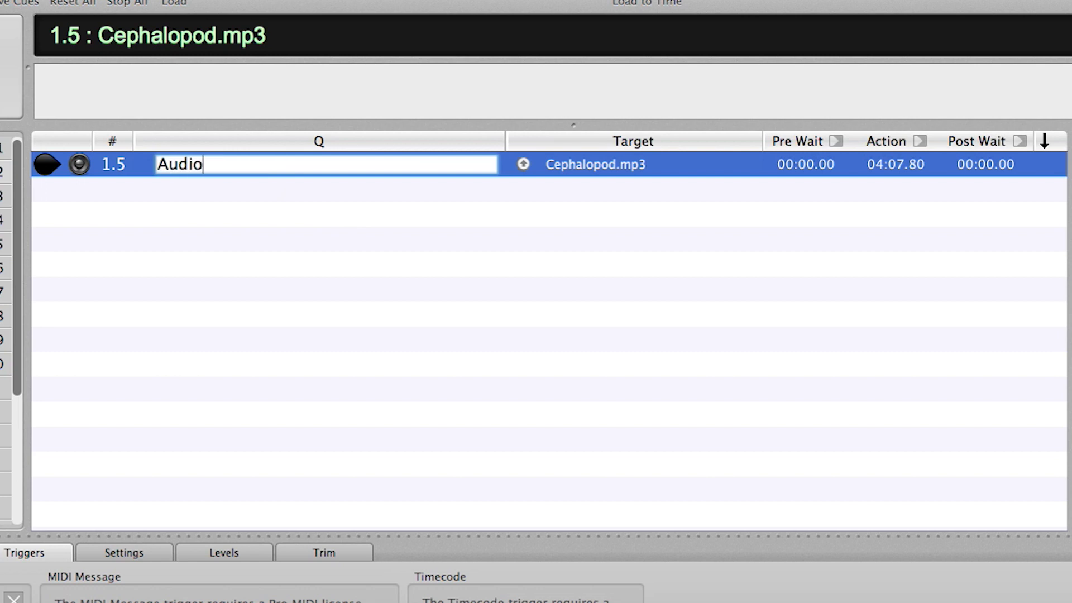
{"action": "type", "text": " Track 3"}
{"action": "key", "text": "Return"}
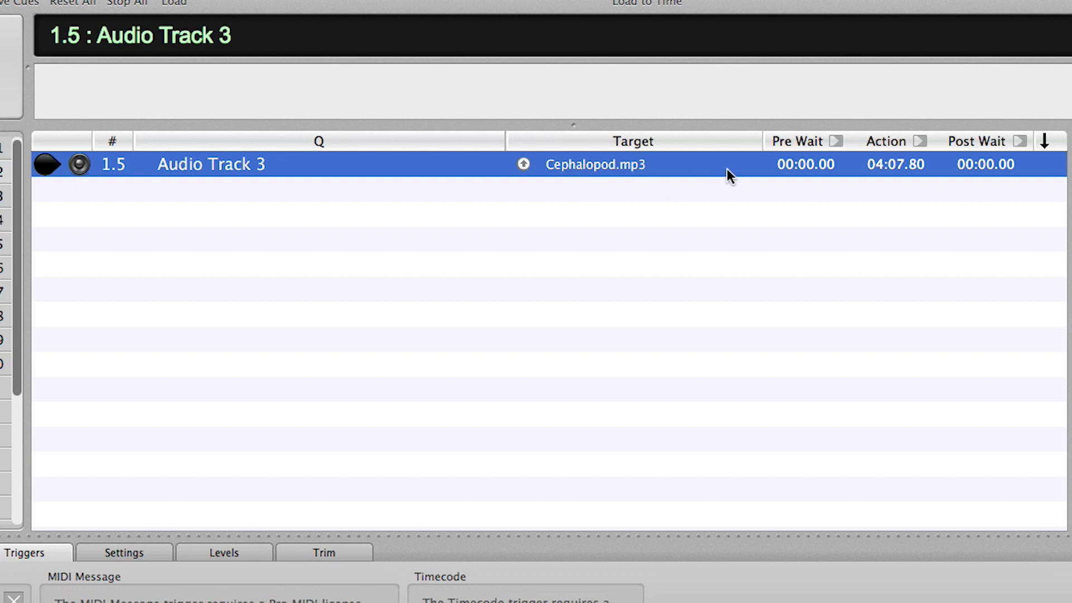
{"action": "left_click_drag", "start_coordinate": [761, 143], "coordinate": [740, 141]}
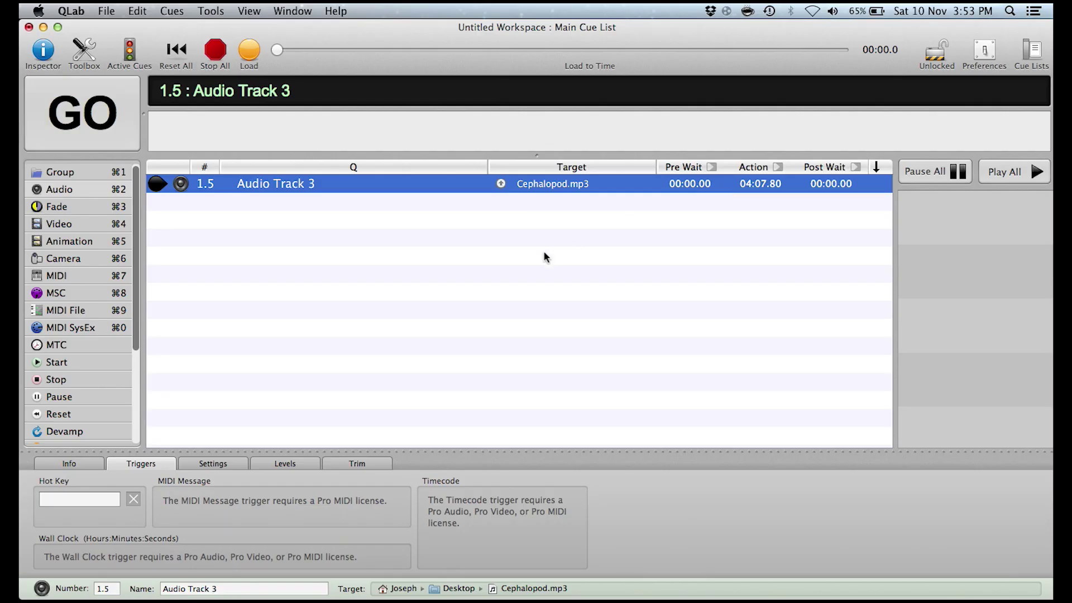
{"action": "left_click", "coordinate": [87, 466]}
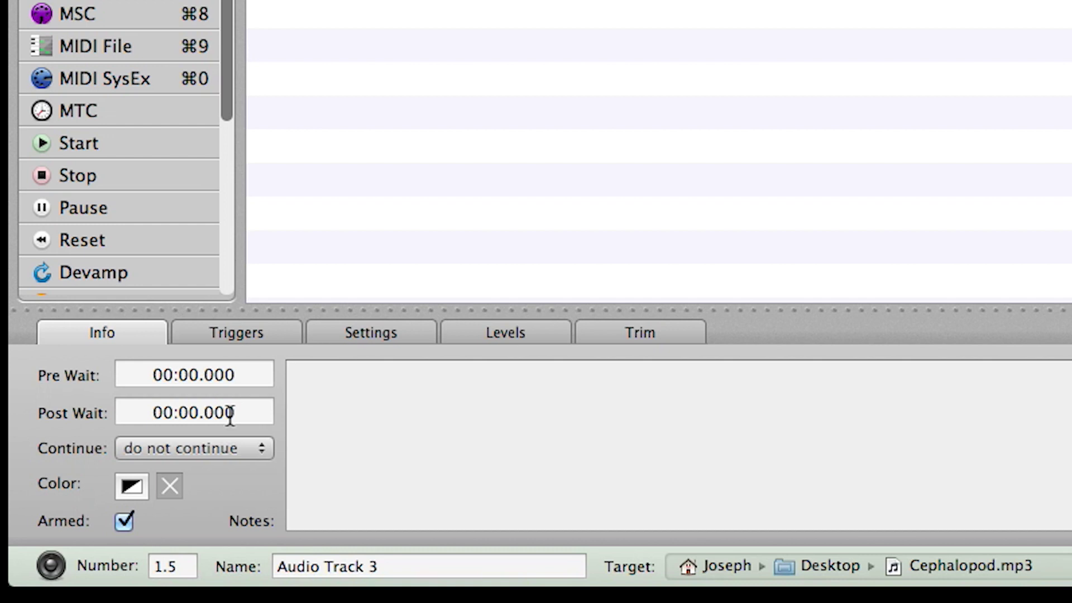
- Set Audio Track 3's pre-wait to 3 seconds
{"action": "left_click", "coordinate": [213, 384]}
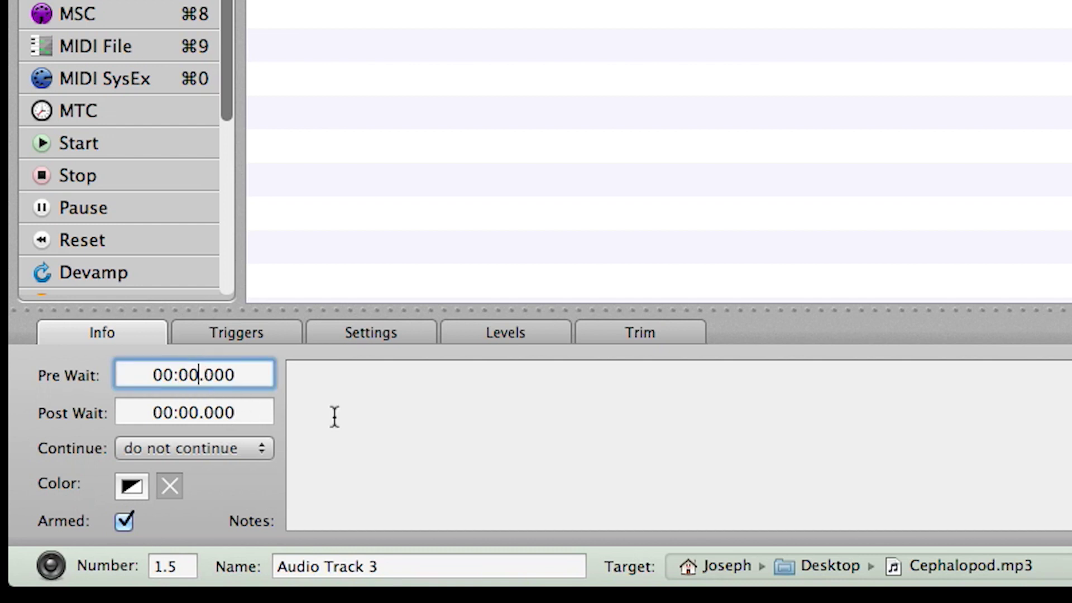
{"action": "key", "text": "BackSpace"}
{"action": "type", "text": "5"}
{"action": "key", "text": "BackSpace"}
{"action": "type", "text": "3"}
{"action": "left_click", "coordinate": [375, 108]}
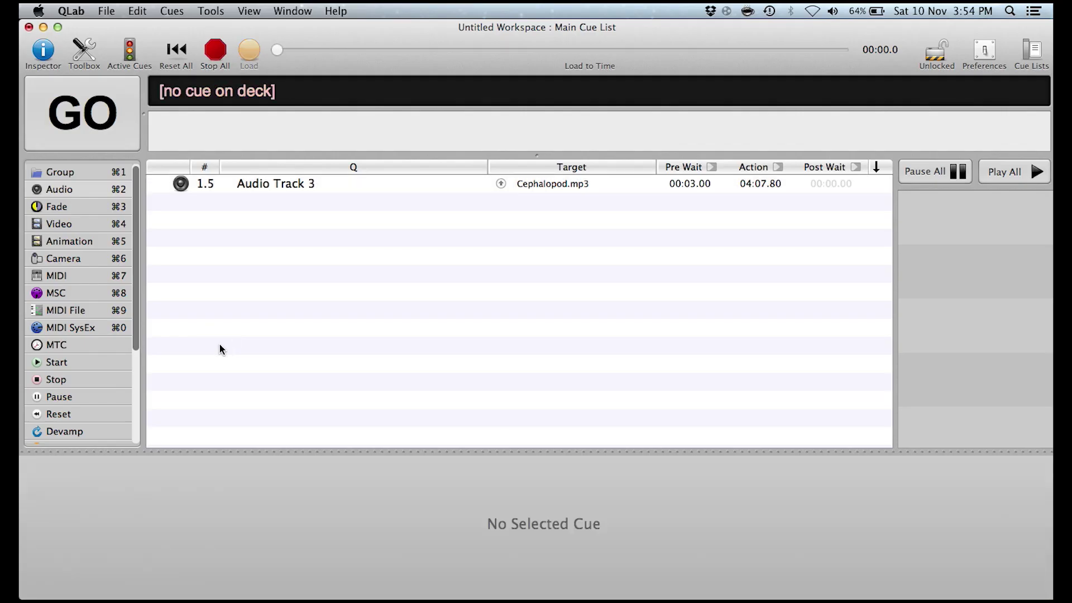
{"action": "left_click", "coordinate": [286, 187]}
- Test-run the cue list, pause Audio Track 3, then stop all cues
{"action": "left_click", "coordinate": [138, 143]}
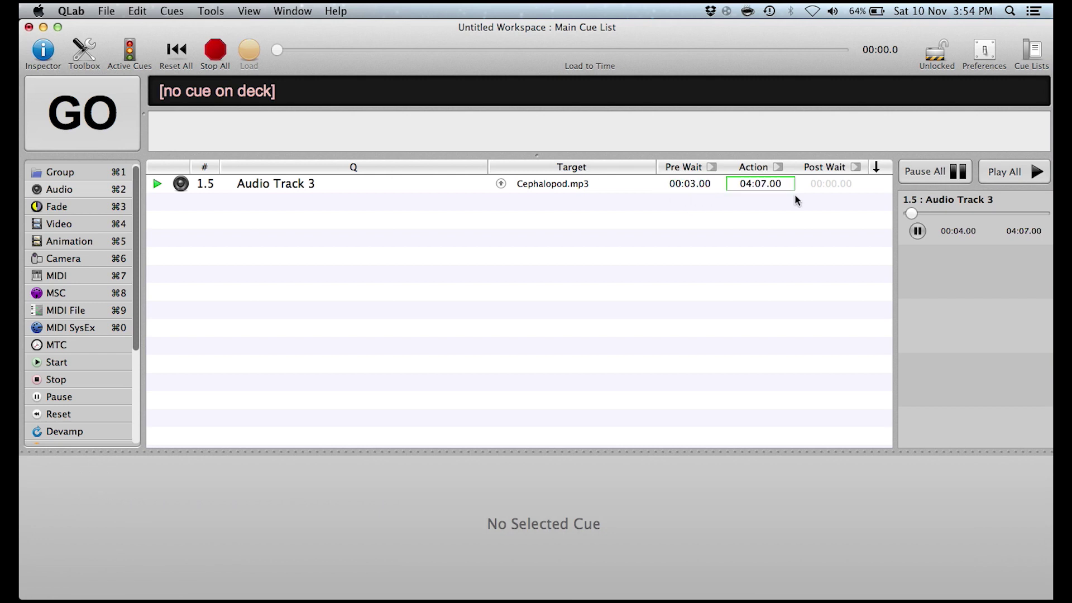
{"action": "left_click", "coordinate": [917, 231]}
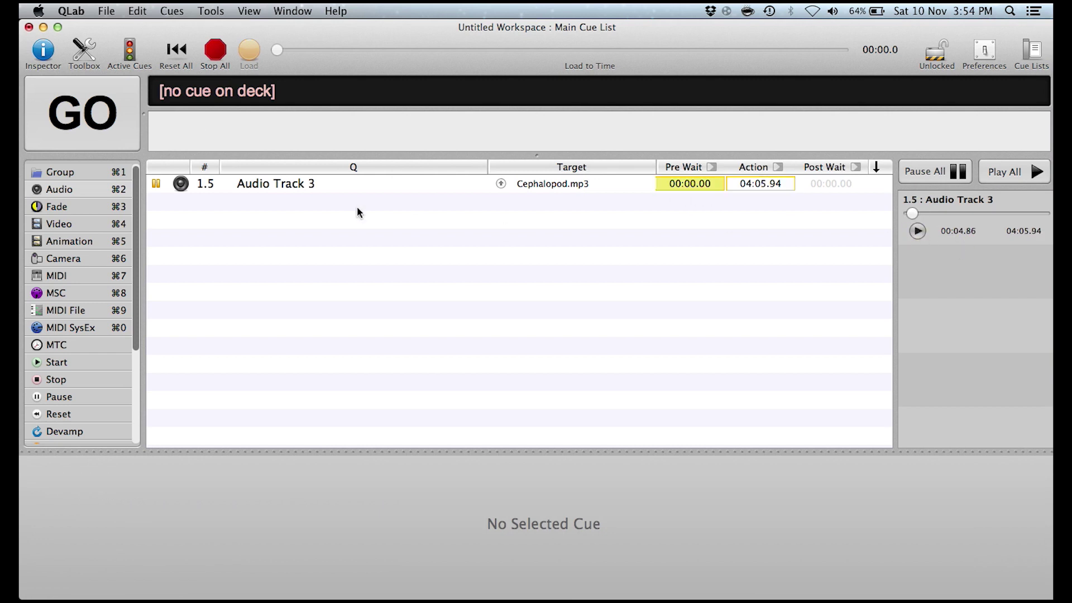
{"action": "left_click", "coordinate": [283, 183]}
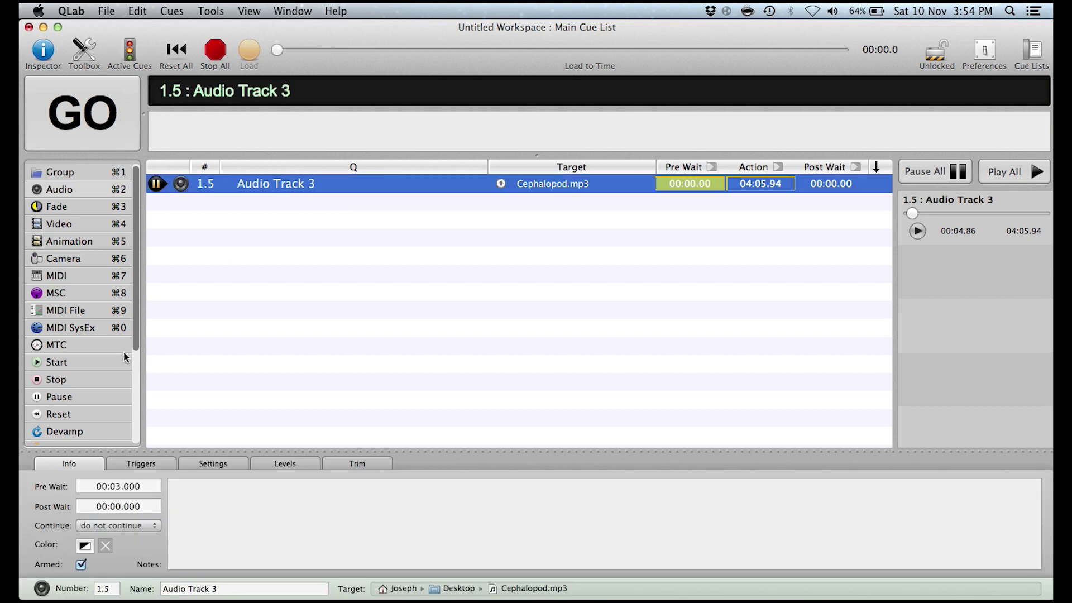
{"action": "left_click", "coordinate": [216, 56]}
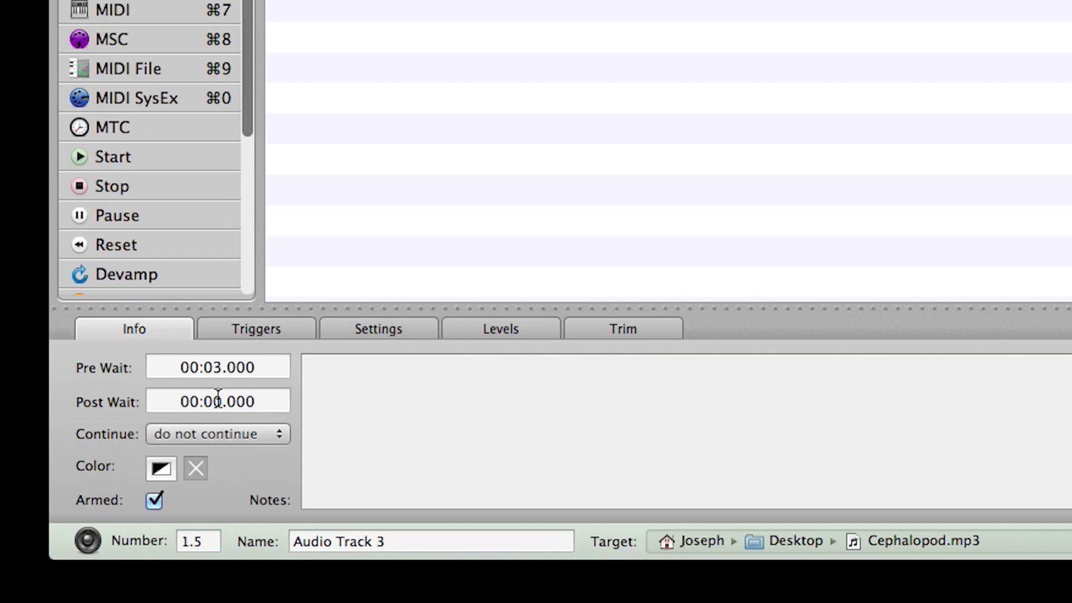
{"action": "left_click", "coordinate": [217, 400]}
- Set the cue's post-wait to 3 seconds
{"action": "key", "text": "Right"}
{"action": "key", "text": "BackSpace"}
{"action": "type", "text": "3"}
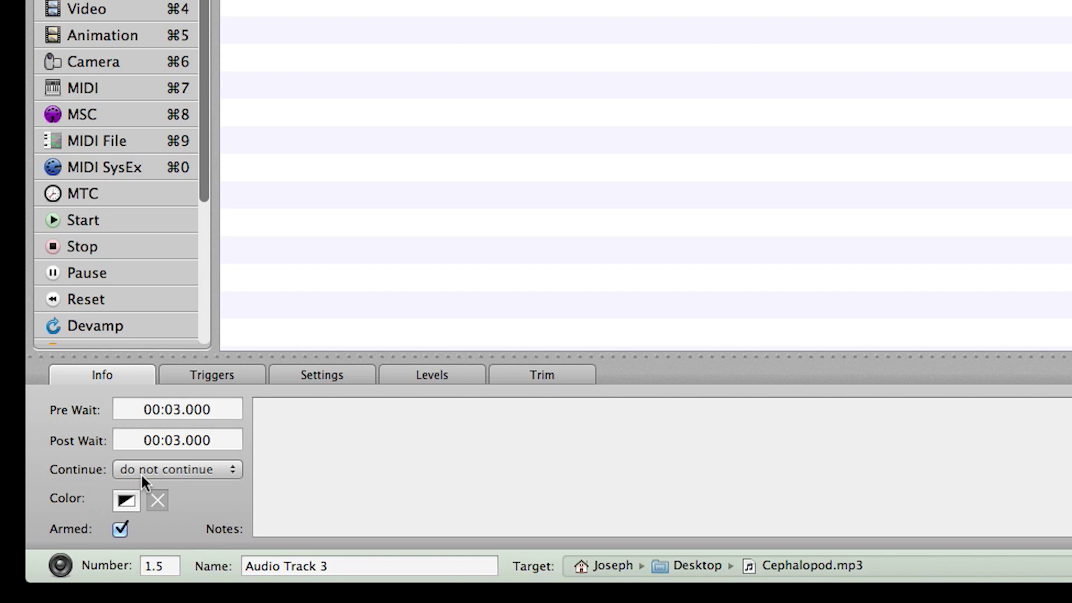
- Keep the continue mode set to 'do not continue'
{"action": "left_click", "coordinate": [128, 525]}
{"action": "left_click", "coordinate": [192, 471]}
{"action": "left_click", "coordinate": [193, 466]}
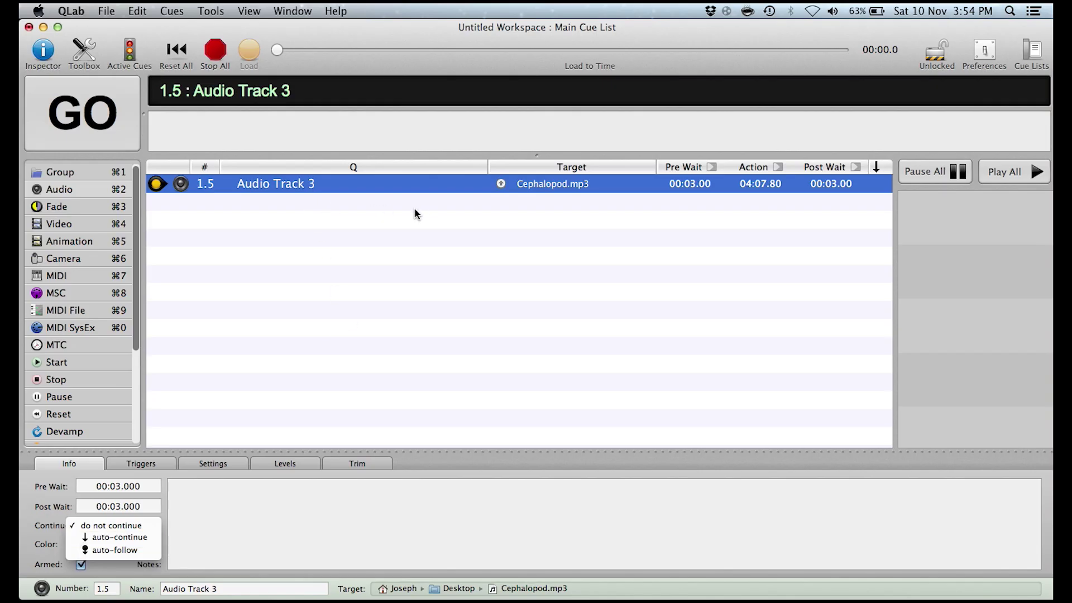
{"action": "left_click", "coordinate": [370, 300]}
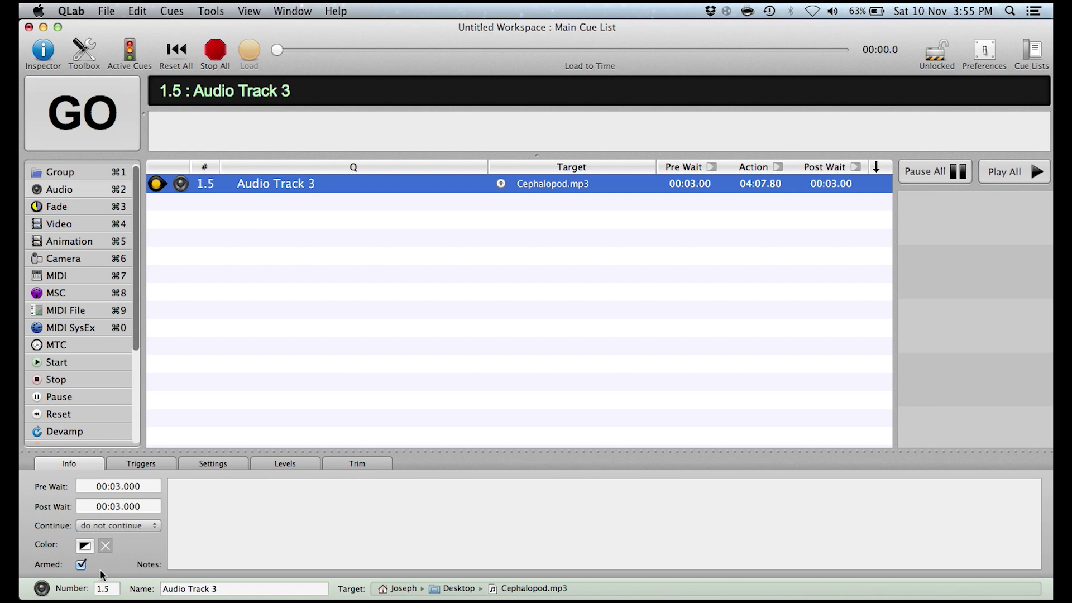
- Colour cue 1.5 orange
{"action": "left_click", "coordinate": [84, 545]}
{"action": "left_click", "coordinate": [312, 389]}
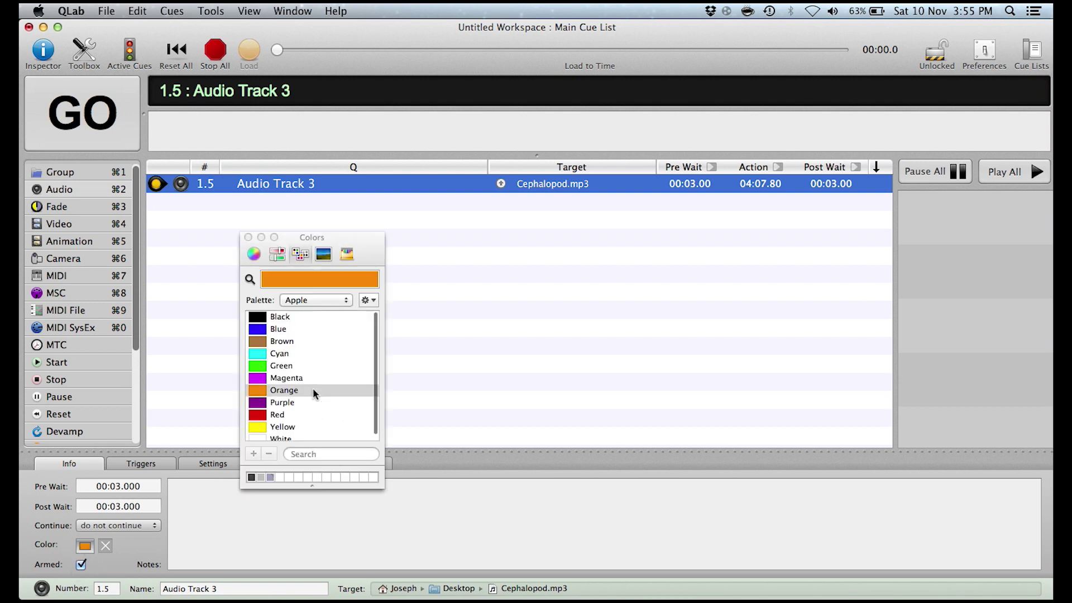
{"action": "left_click", "coordinate": [248, 237]}
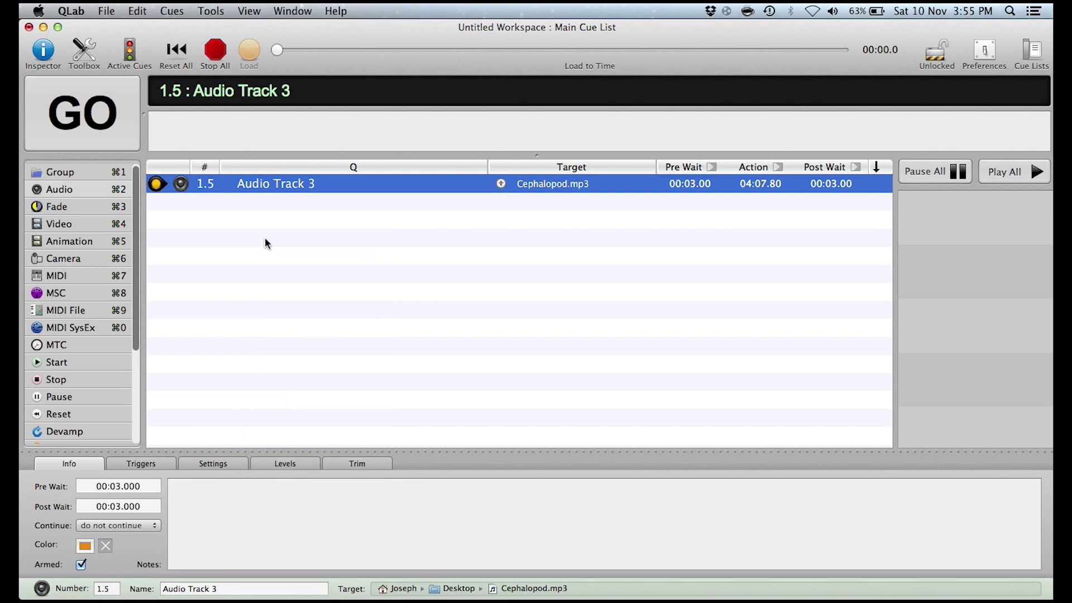
{"action": "left_click", "coordinate": [291, 249]}
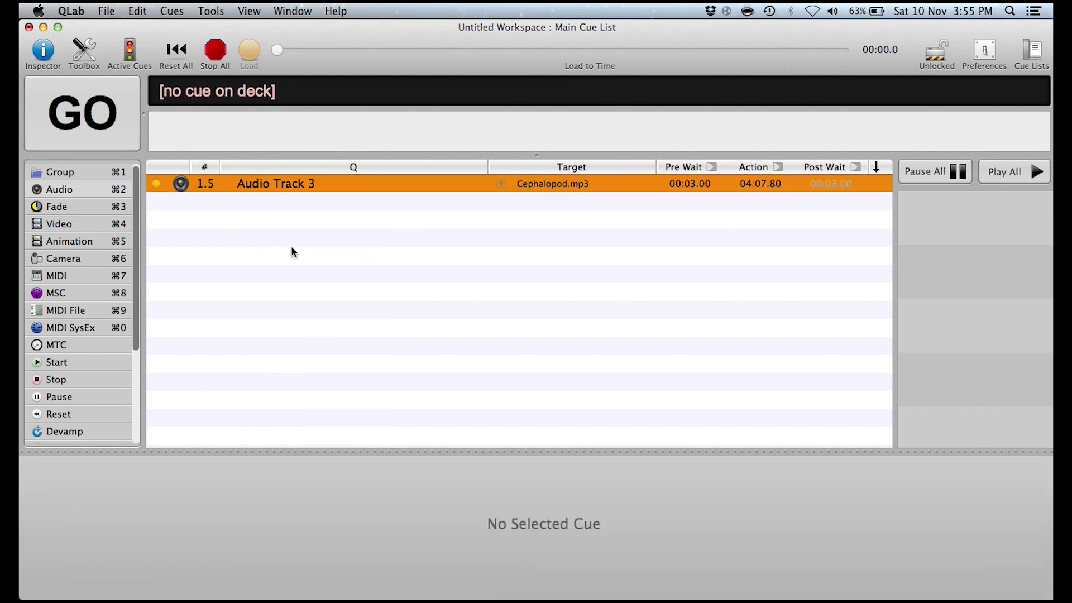
- Add the note 'When actor enters stage left' to Audio Track 3, fixing the typo
{"action": "left_click", "coordinate": [313, 186]}
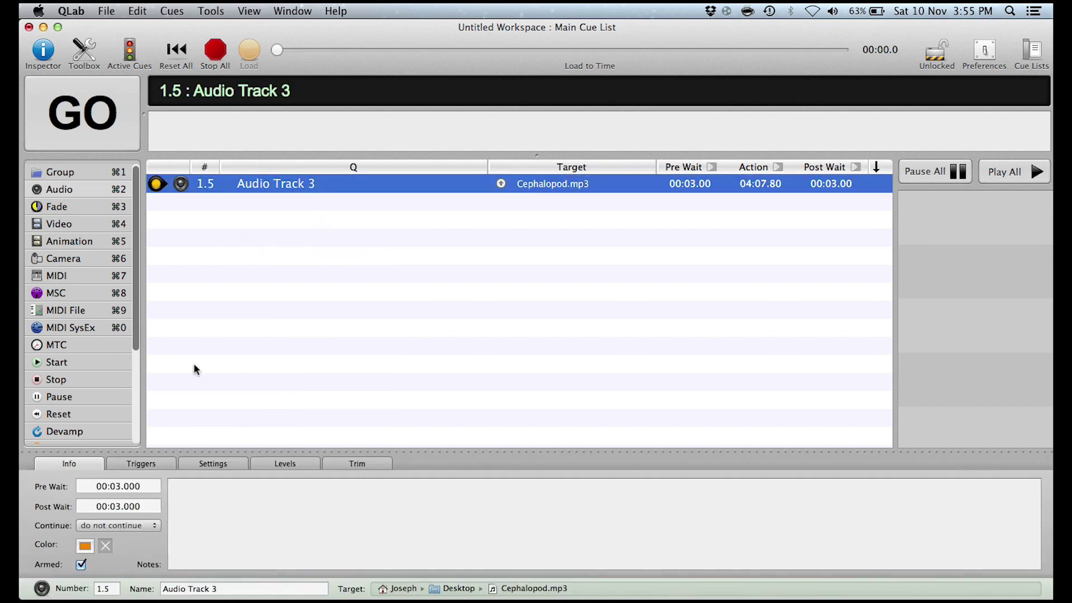
{"action": "left_click", "coordinate": [223, 538]}
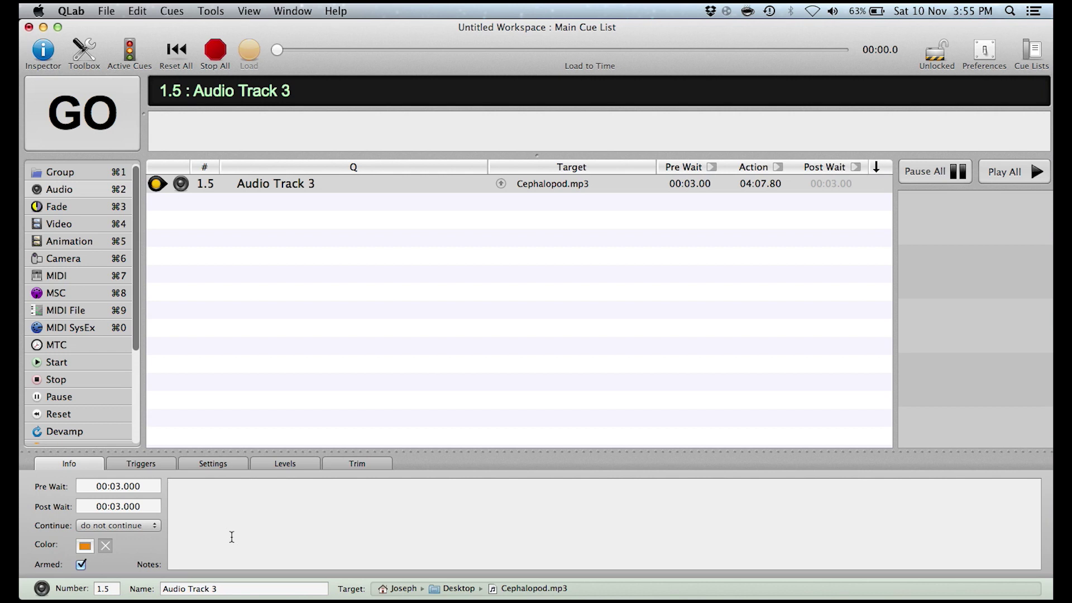
{"action": "type", "text": "When actor enters stage left"}
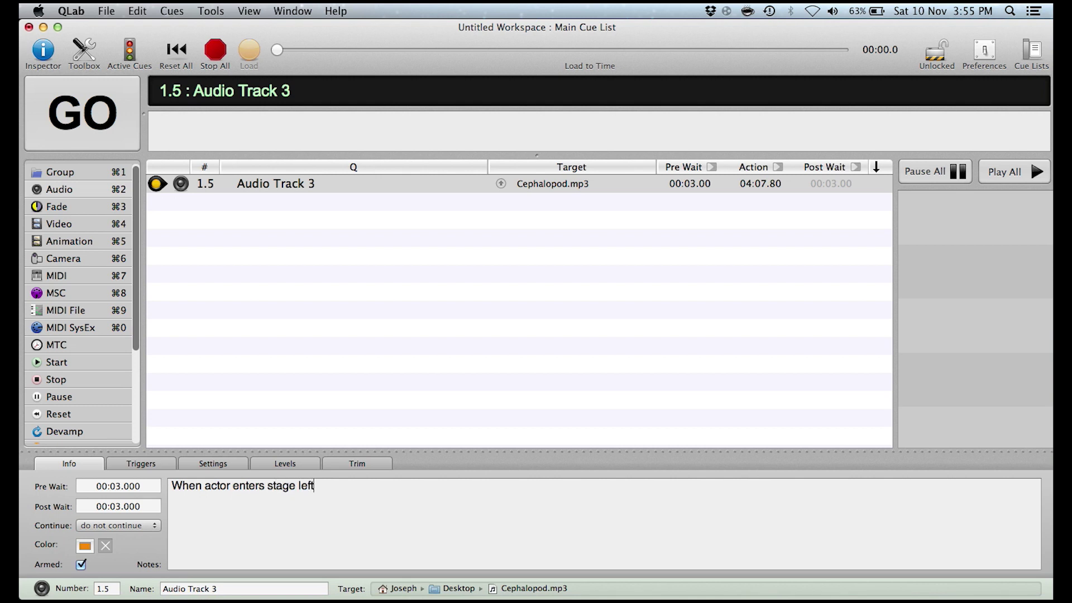
{"action": "left_click", "coordinate": [347, 433]}
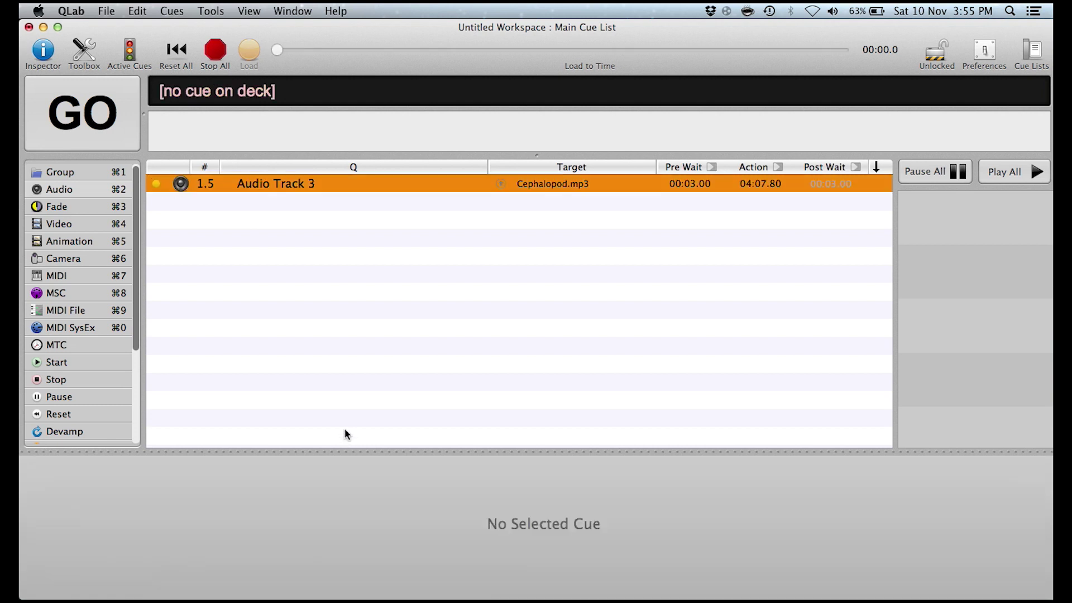
{"action": "left_click", "coordinate": [242, 189]}
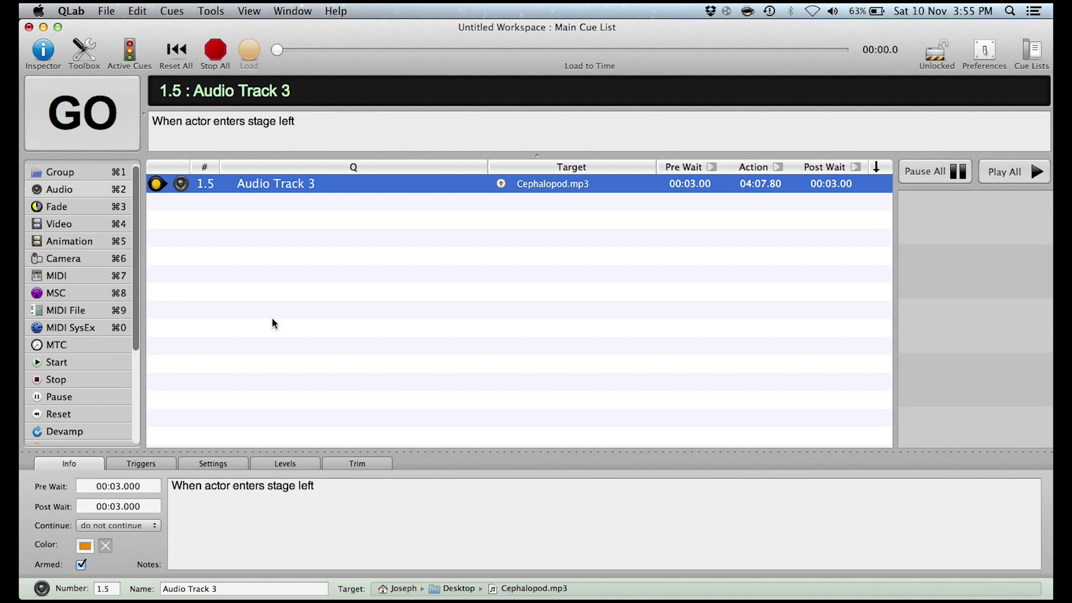
{"action": "left_click", "coordinate": [142, 465]}
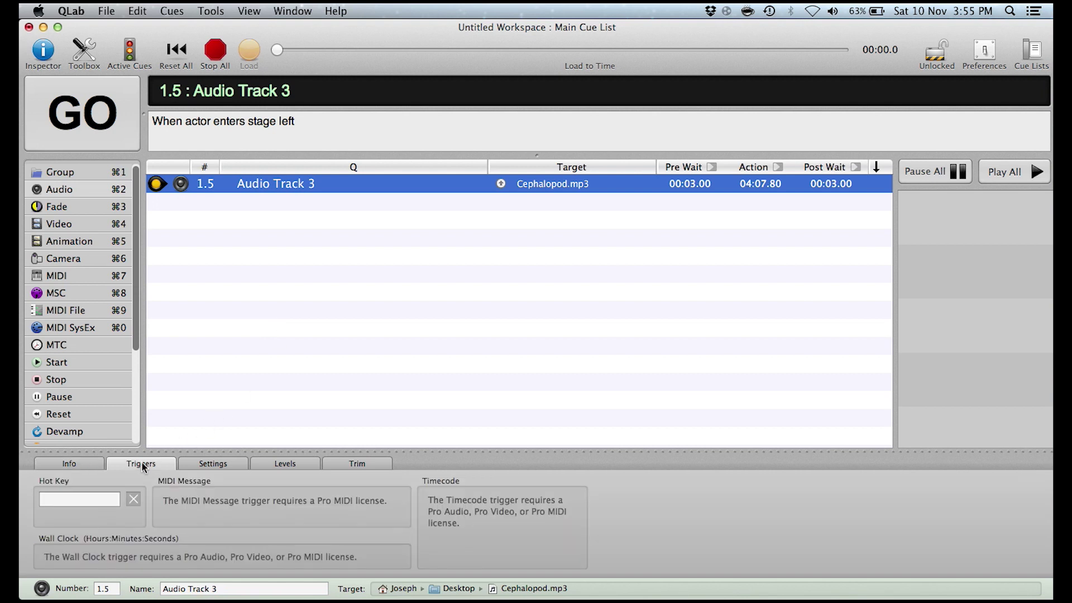
- Give cue 1.5 the hot key Shift-H, fire it with that key, then pause it around 00:03.83
{"action": "left_click", "coordinate": [101, 497]}
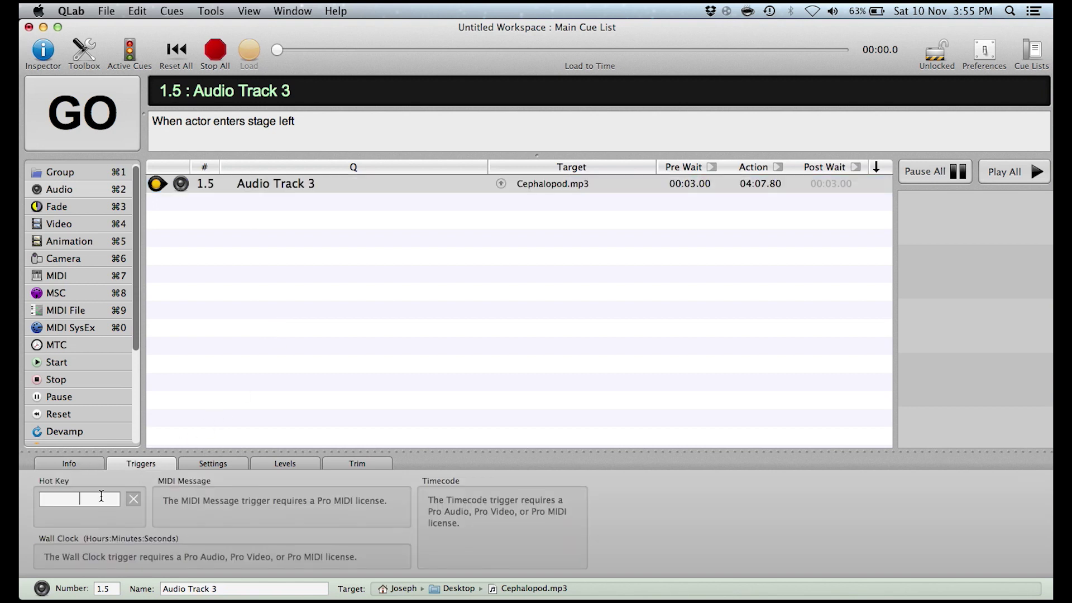
{"action": "key", "text": "F4"}
{"action": "left_click", "coordinate": [317, 346]}
{"action": "key", "text": "F4"}
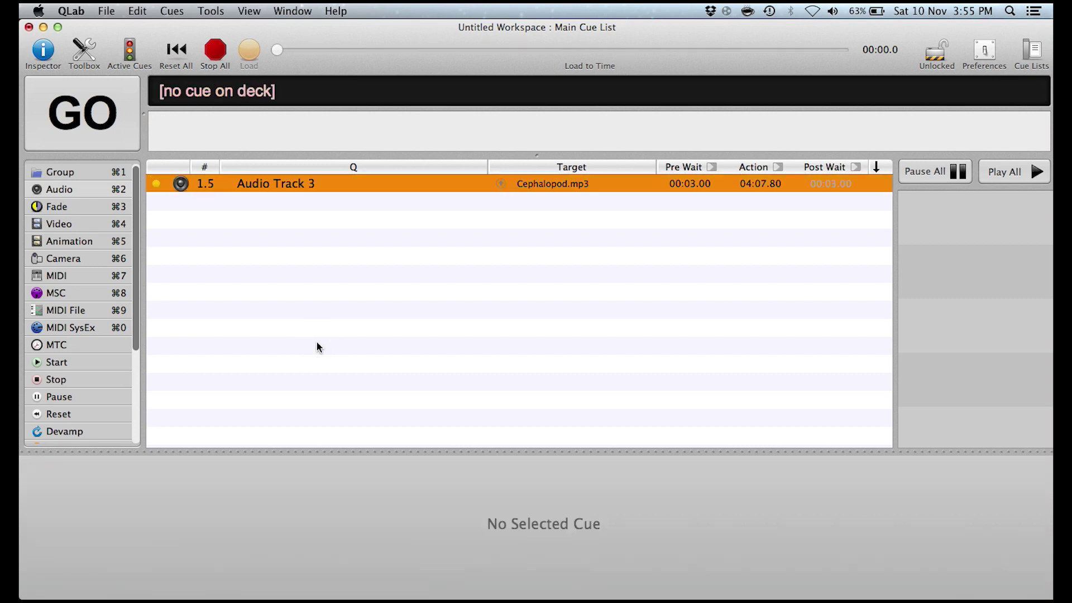
{"action": "key", "text": "F4"}
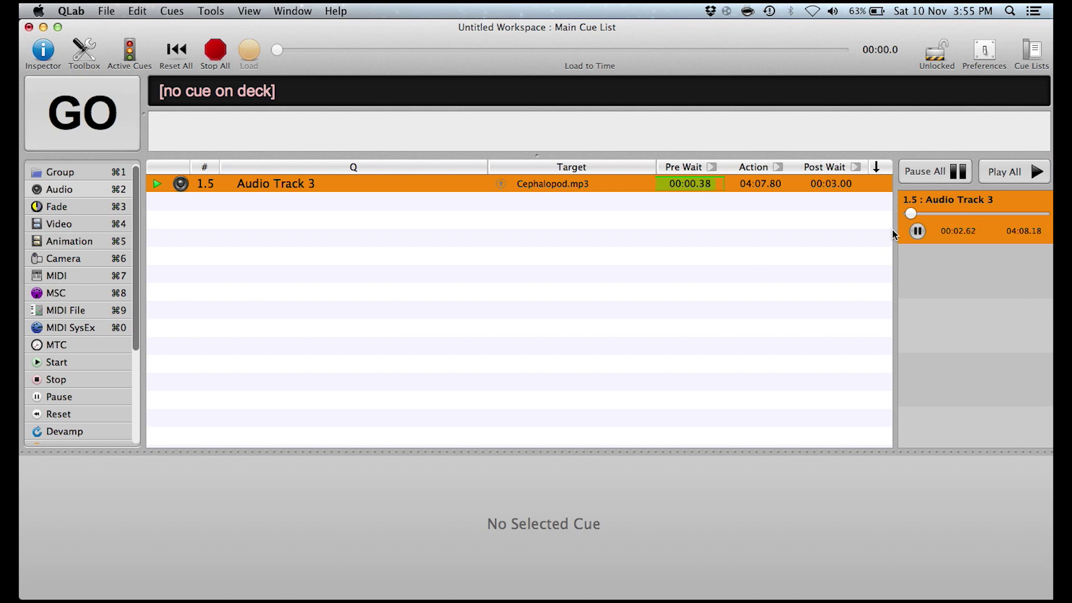
{"action": "left_click", "coordinate": [917, 231]}
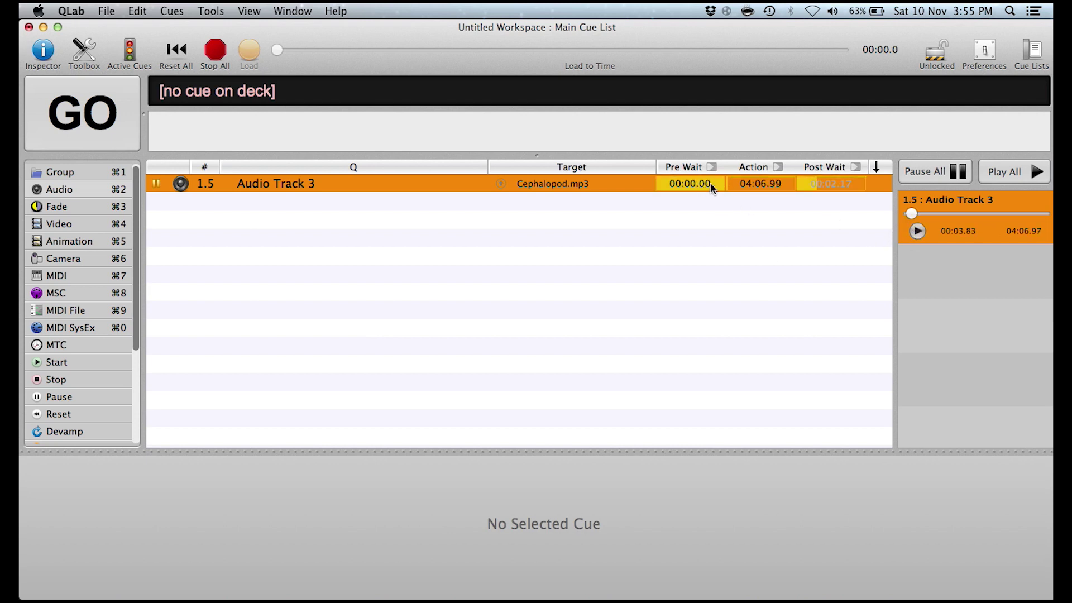
{"action": "left_click", "coordinate": [219, 188]}
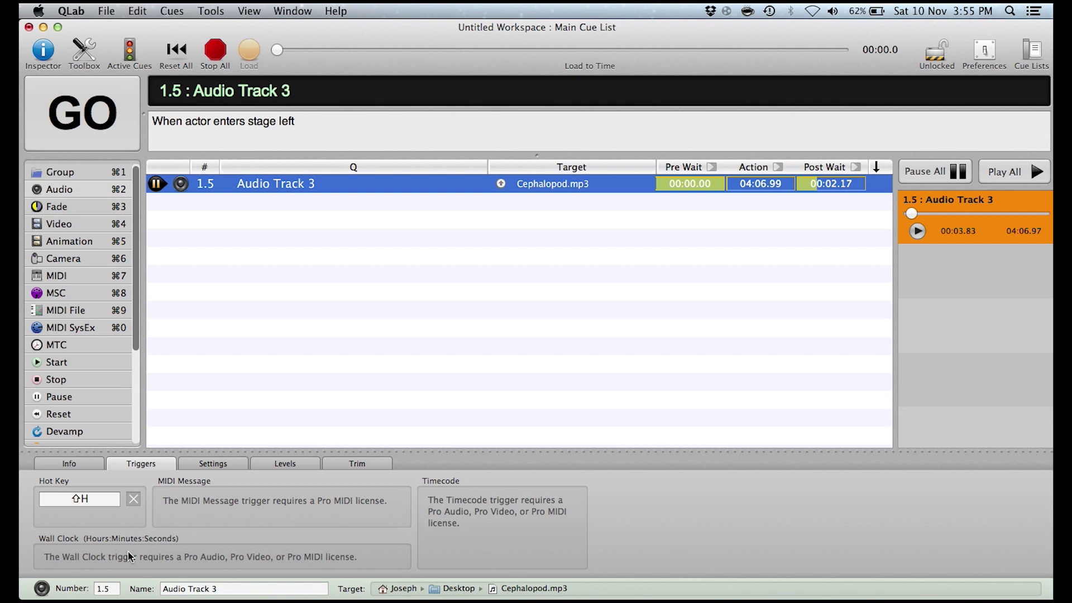
- Set Audio Track 3's start and end times to 00:14.523–01:07.988 from a waveform selection
{"action": "left_click", "coordinate": [217, 465]}
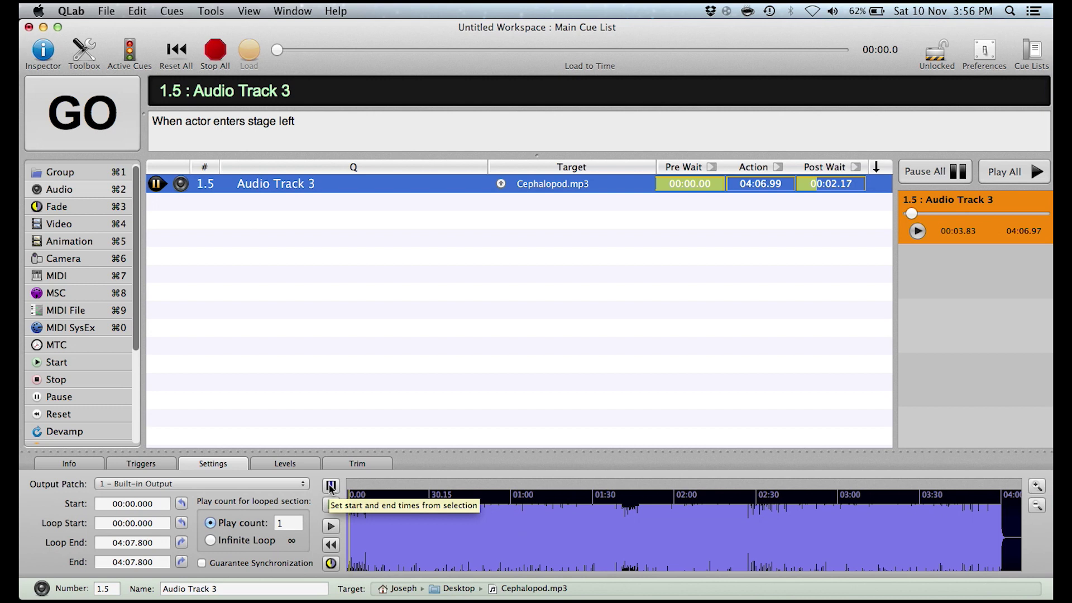
{"action": "left_click_drag", "start_coordinate": [385, 522], "coordinate": [532, 524]}
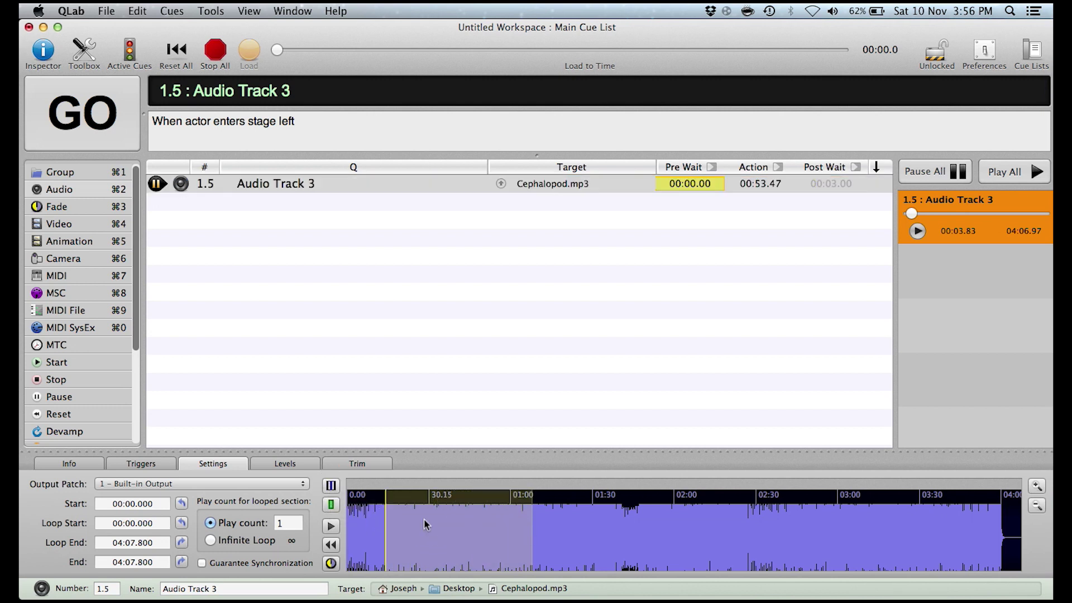
{"action": "left_click", "coordinate": [330, 486]}
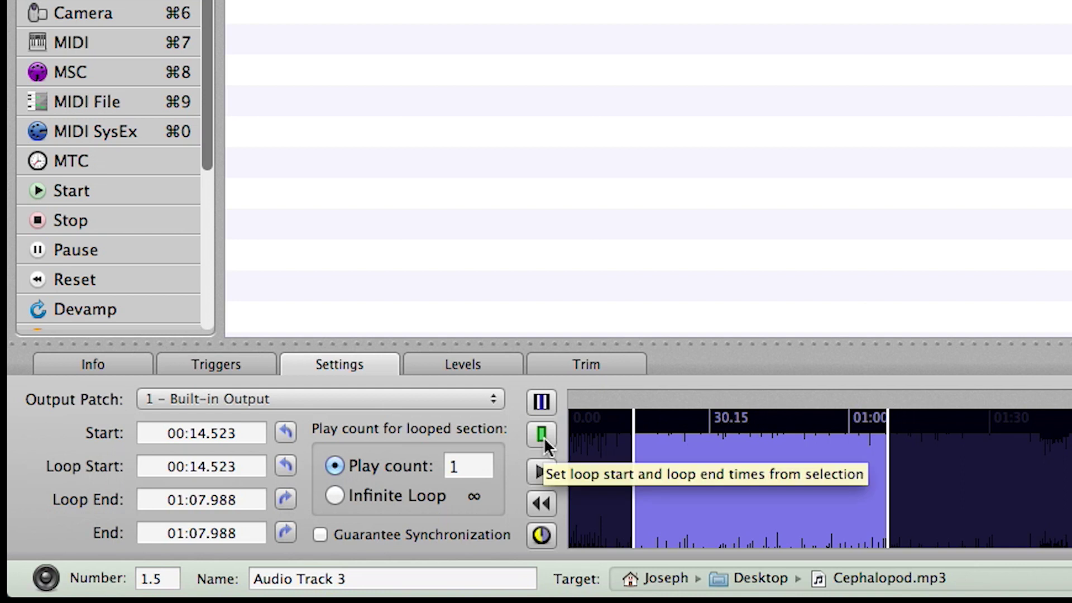
- Set the loop section to 00:21.750–00:28.422
{"action": "left_click_drag", "start_coordinate": [808, 491], "coordinate": [882, 490]}
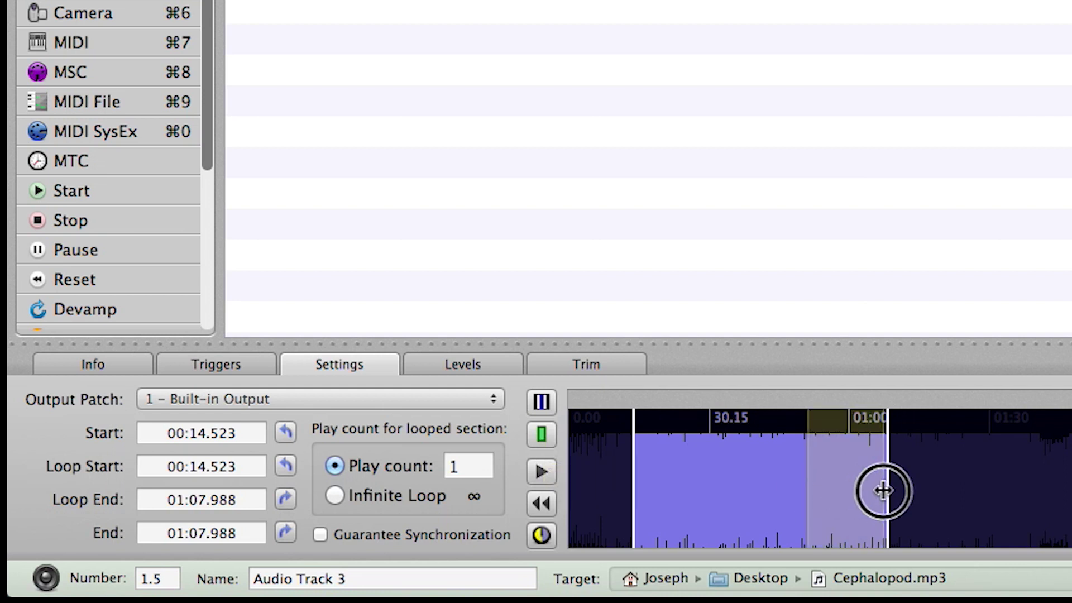
{"action": "left_click_drag", "start_coordinate": [668, 478], "coordinate": [698, 478]}
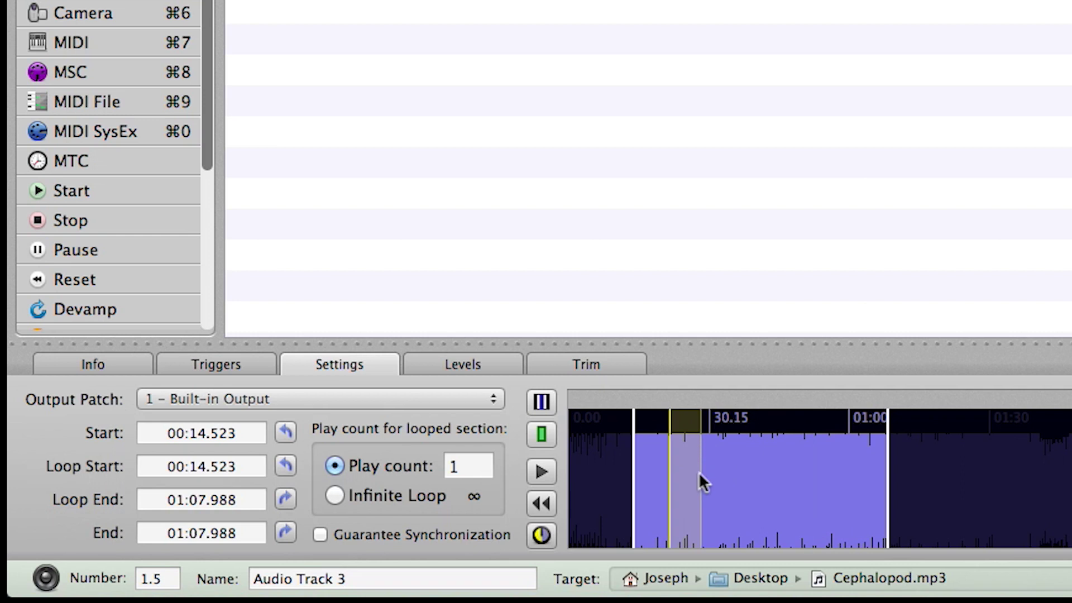
{"action": "left_click", "coordinate": [540, 434]}
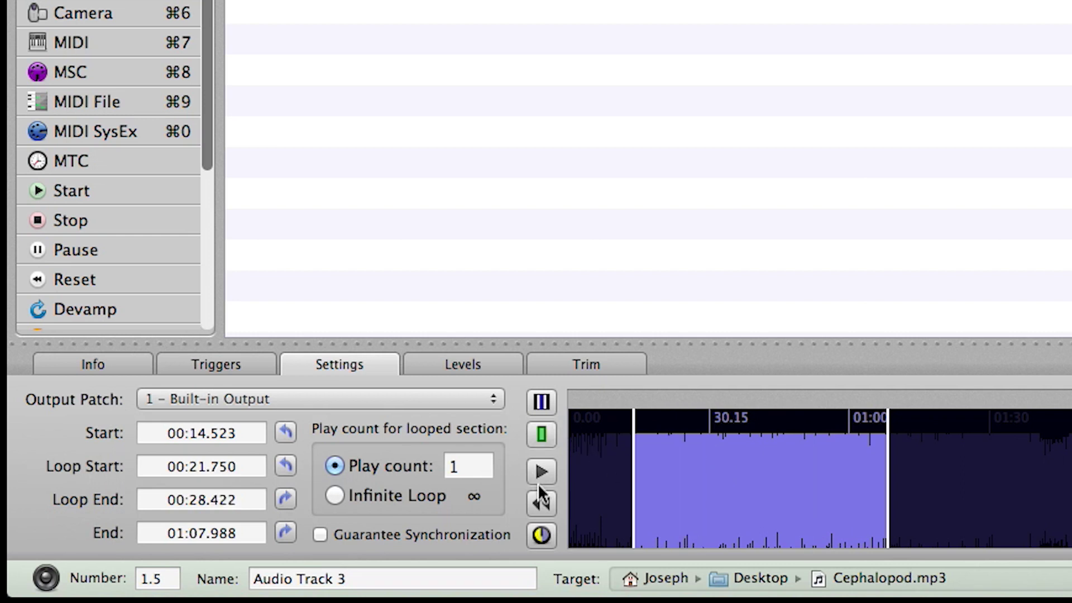
- Shape the volume envelope to stay flat, then drop steeply to -60 dB at the end
{"action": "left_click", "coordinate": [541, 535]}
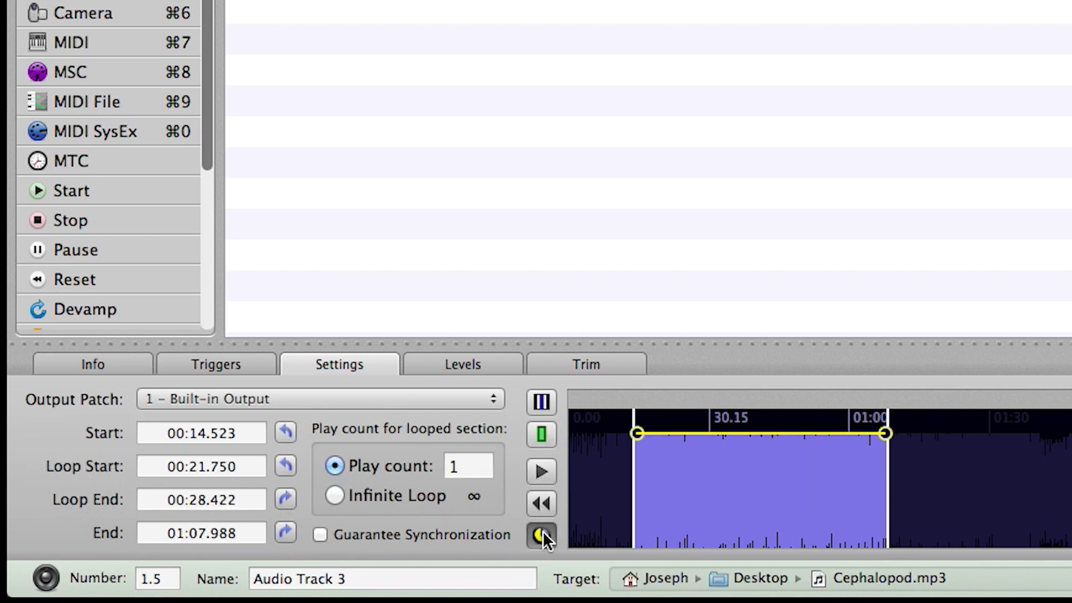
{"action": "left_click_drag", "start_coordinate": [875, 441], "coordinate": [872, 564]}
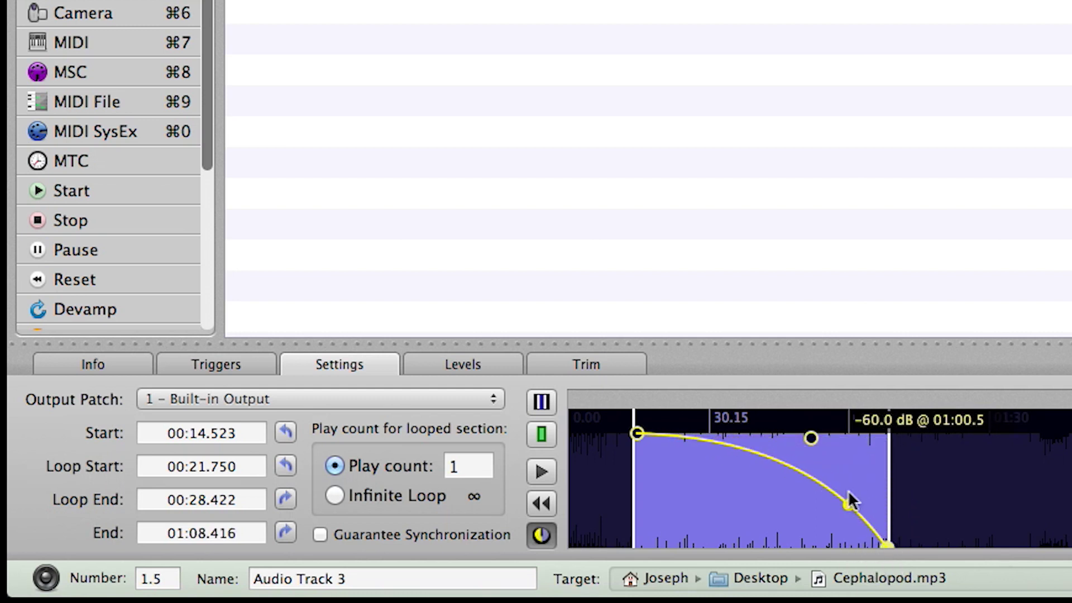
{"action": "left_click_drag", "start_coordinate": [845, 490], "coordinate": [871, 459]}
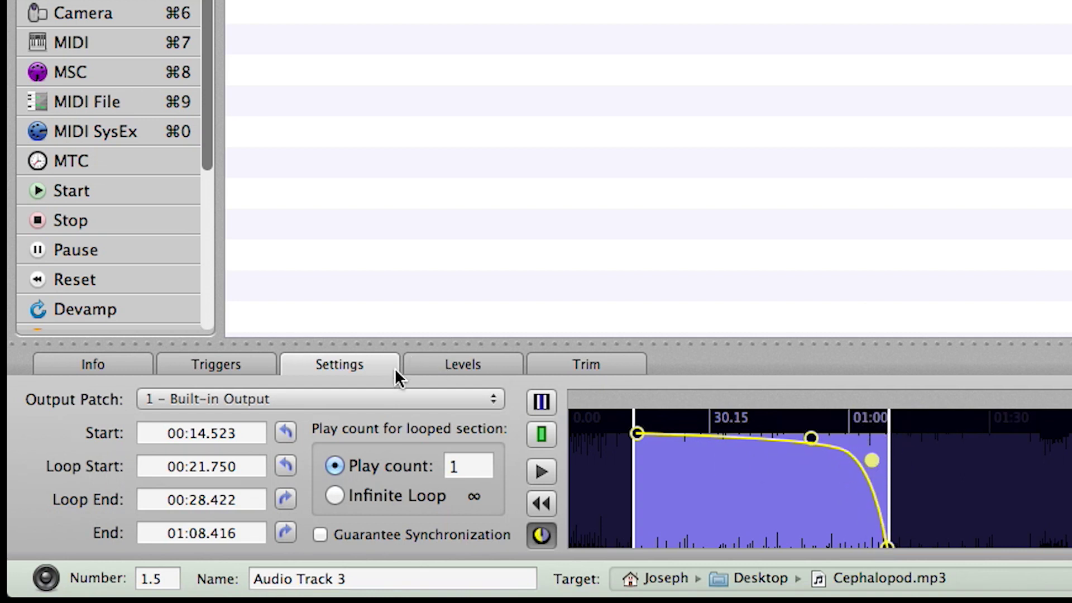
{"action": "left_click", "coordinate": [391, 397]}
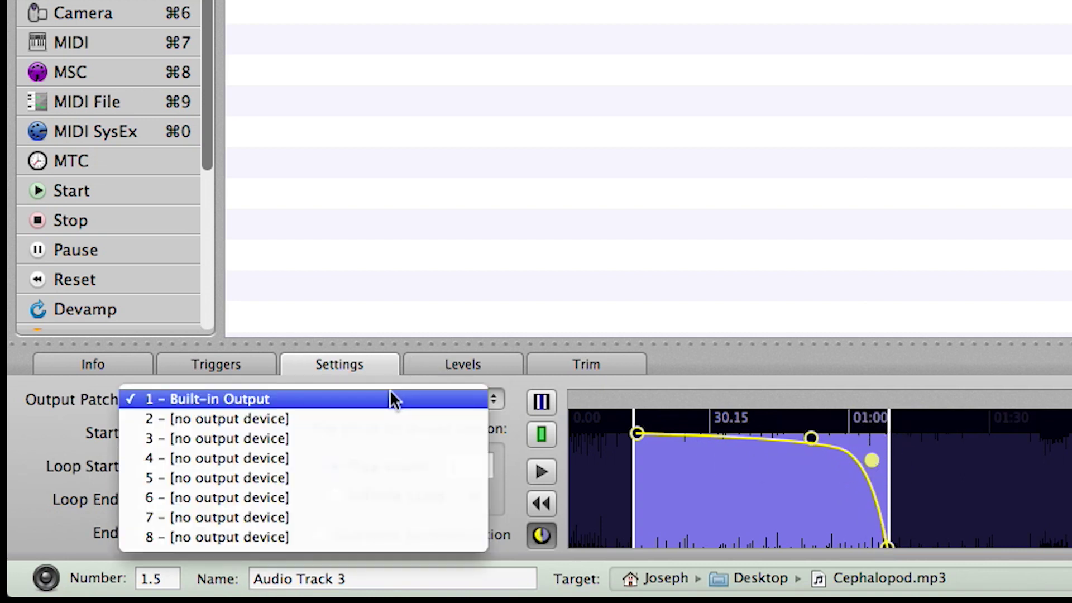
- Keep 1 – Built-in Output as the output, review the Levels and Trim tabs, then return to Info
{"action": "left_click", "coordinate": [317, 380]}
{"action": "left_click", "coordinate": [478, 364]}
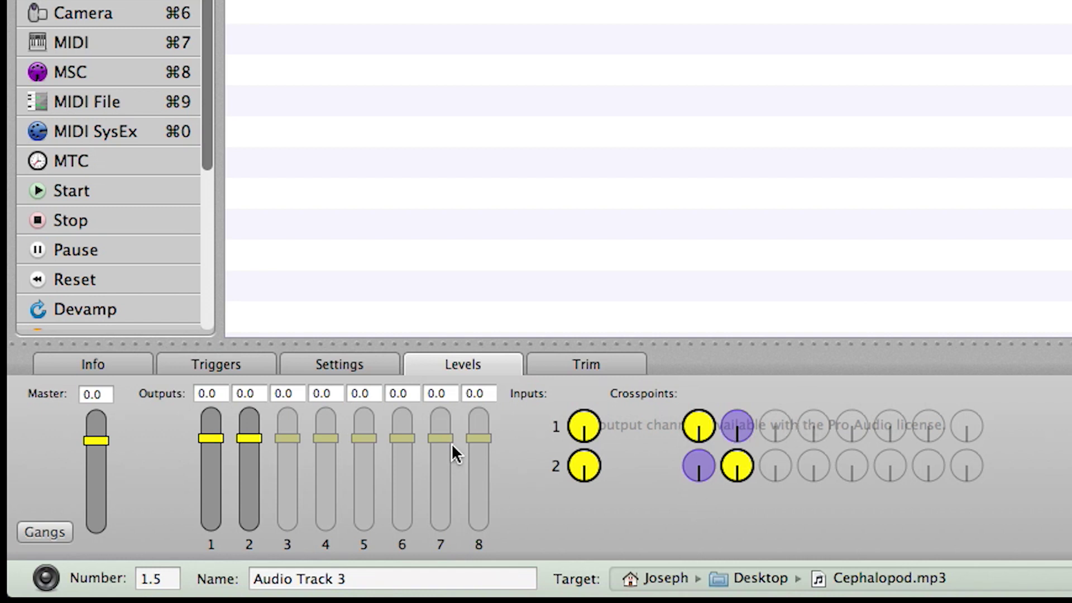
{"action": "left_click", "coordinate": [570, 371]}
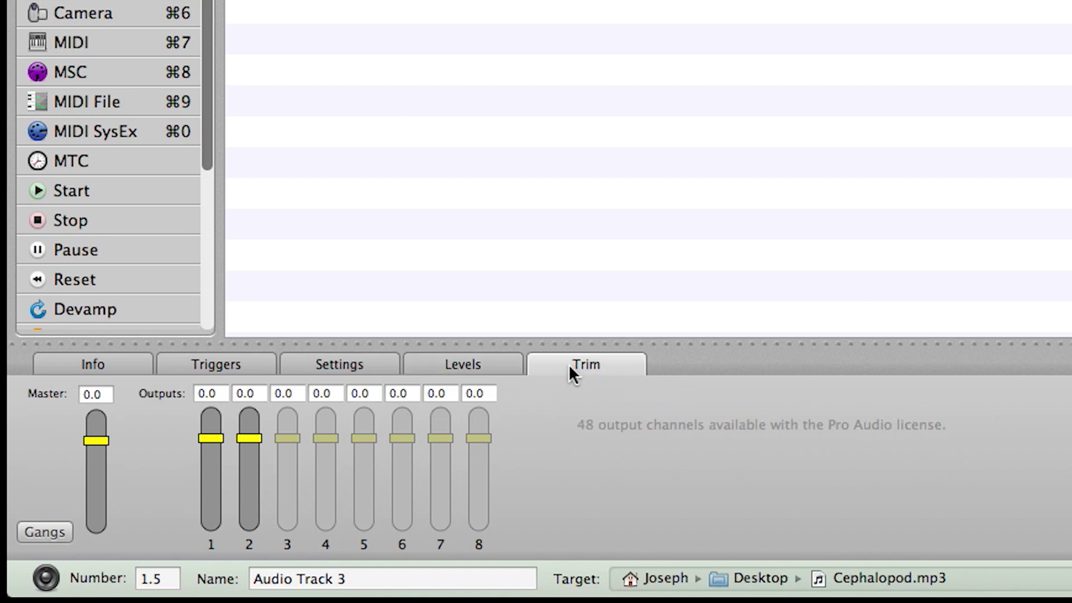
{"action": "left_click", "coordinate": [92, 364]}
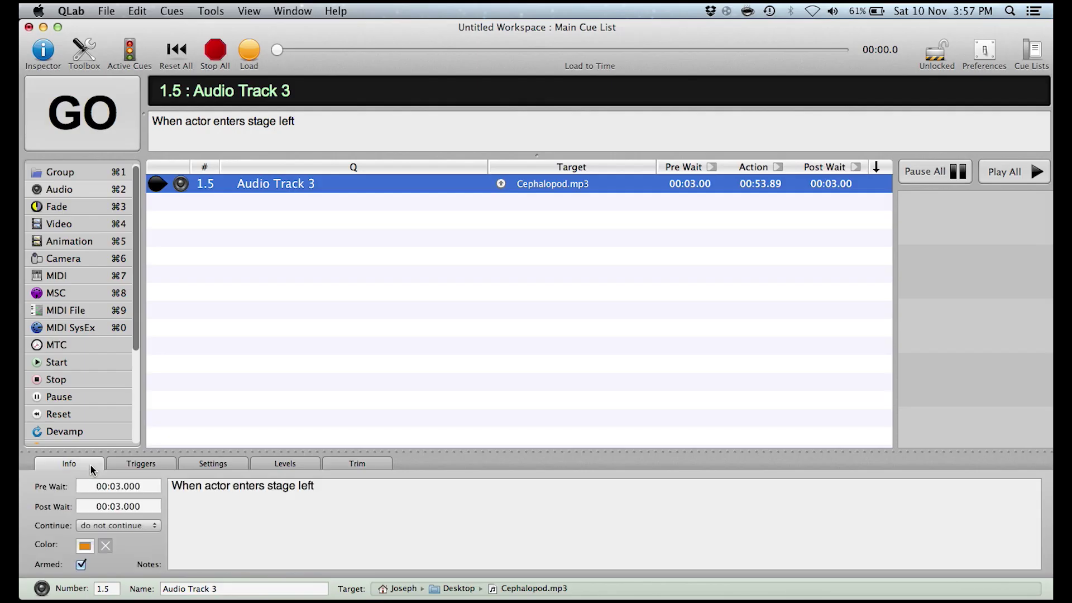
- Add fade cue 2.5 and set Audio Track 3 as its target
{"action": "left_click_drag", "start_coordinate": [71, 205], "coordinate": [221, 203]}
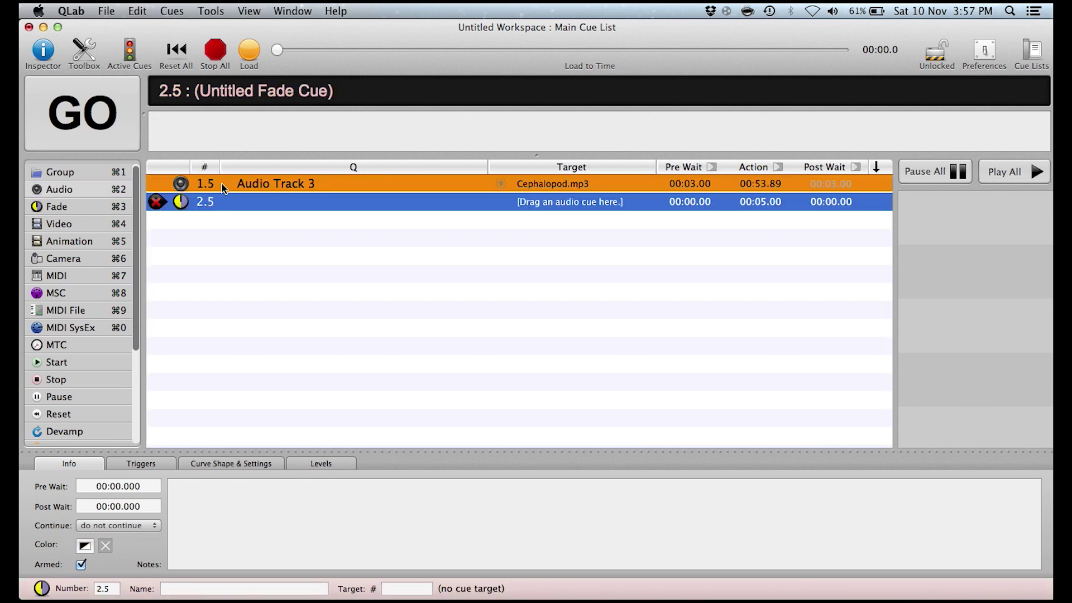
{"action": "left_click", "coordinate": [247, 205]}
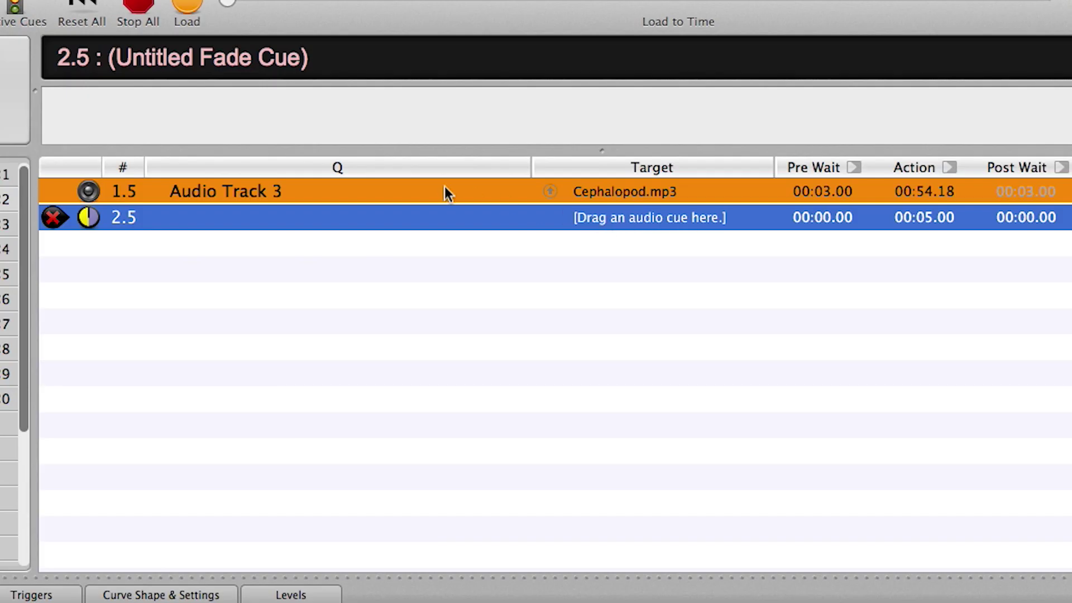
{"action": "left_click_drag", "start_coordinate": [290, 189], "coordinate": [597, 216]}
- Reselect fade cue 2.5 so its inspector details appear
{"action": "left_click", "coordinate": [570, 246]}
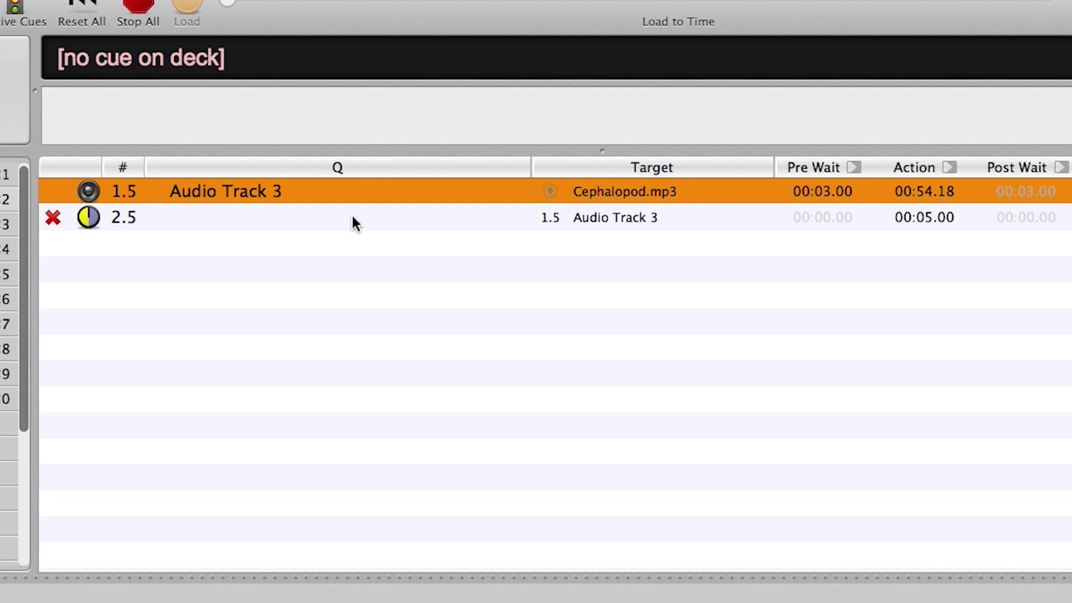
{"action": "left_click", "coordinate": [195, 227]}
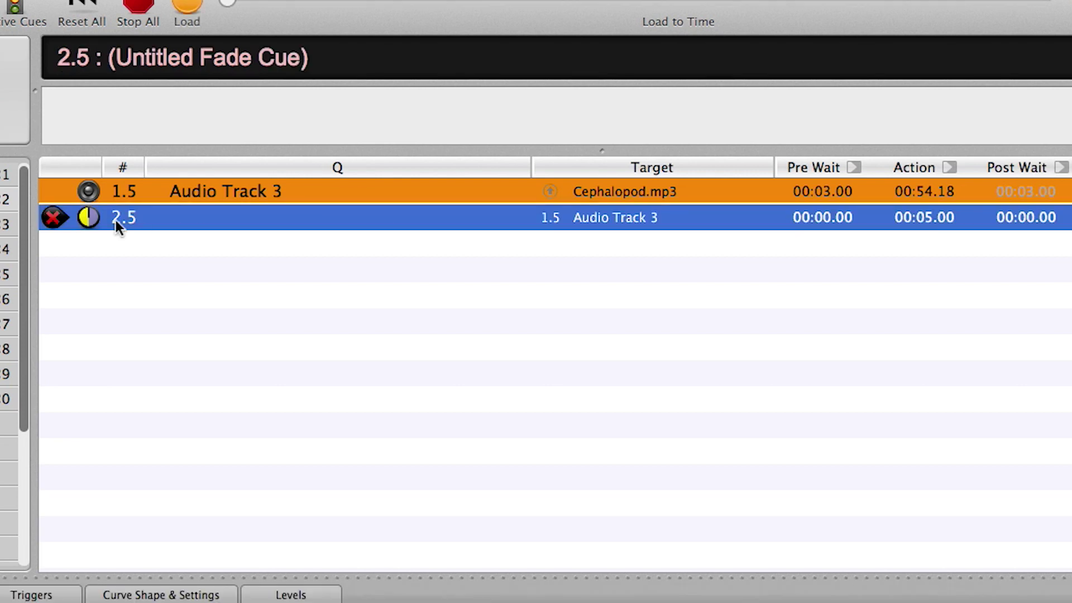
{"action": "left_click", "coordinate": [167, 196]}
{"action": "left_click", "coordinate": [211, 218]}
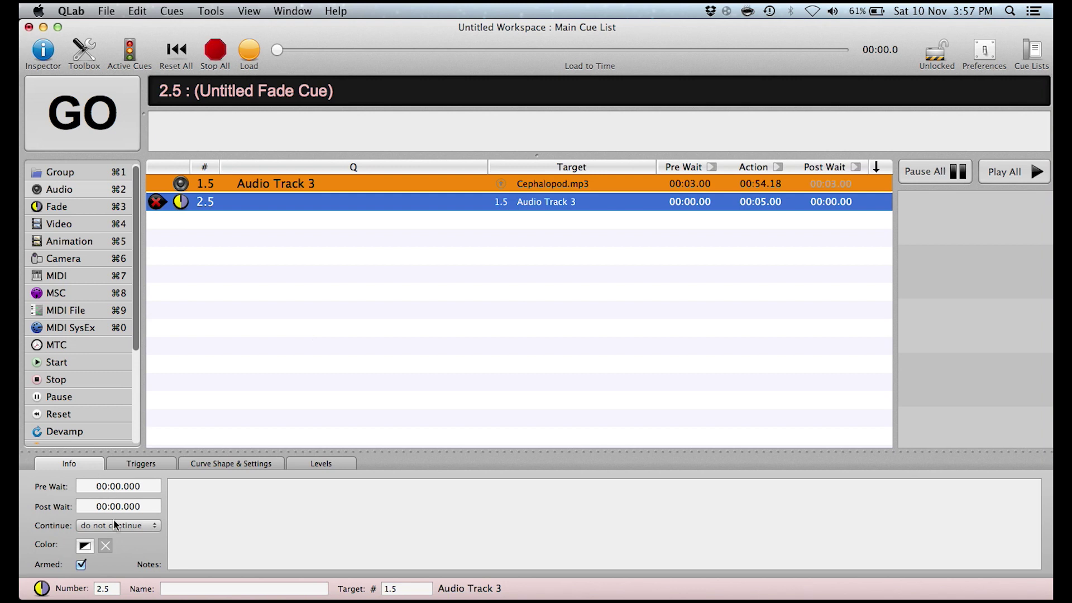
- Bend the fade cue's fade-up curve in Curve Shape & Settings, then straighten it
{"action": "left_click", "coordinate": [158, 467]}
{"action": "left_click", "coordinate": [223, 468]}
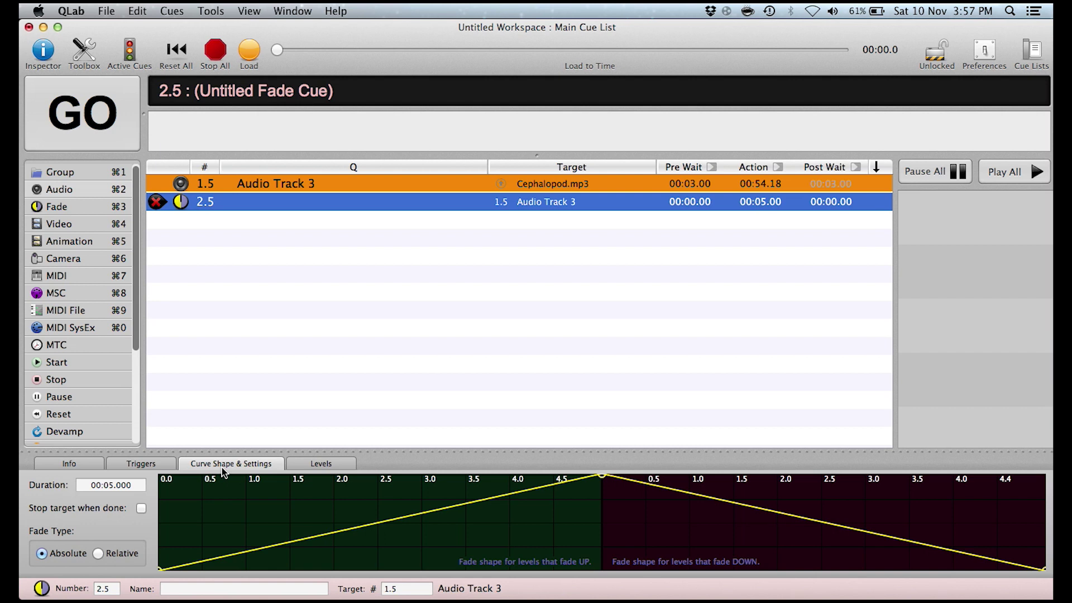
{"action": "left_click", "coordinate": [597, 486]}
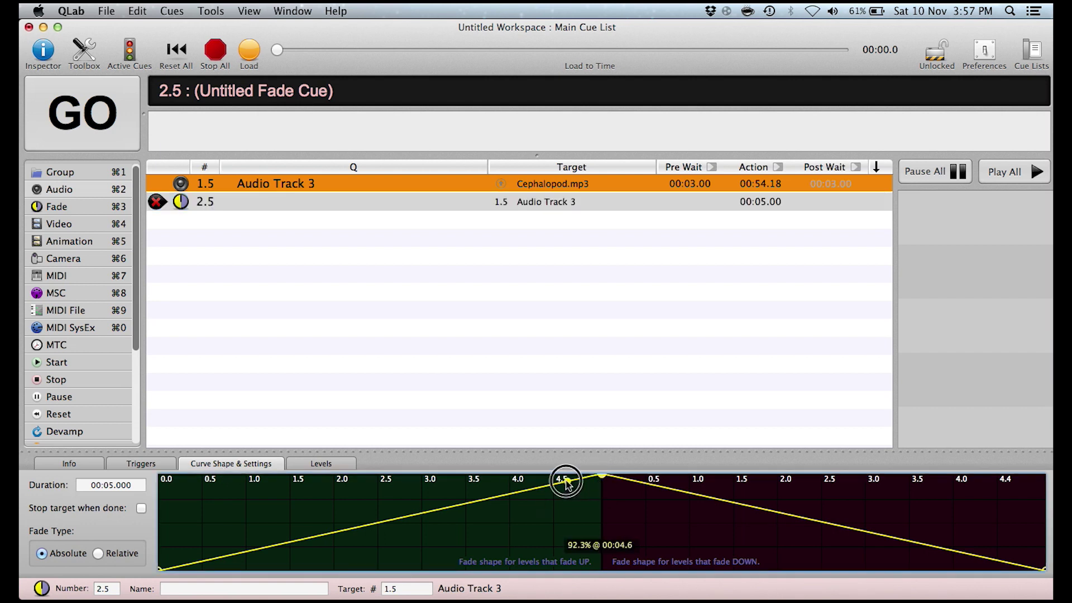
{"action": "left_click_drag", "start_coordinate": [550, 485], "coordinate": [510, 498]}
- Tick 'Stop target when done' in Levels and fire fade cue 2.5
{"action": "left_click", "coordinate": [306, 464]}
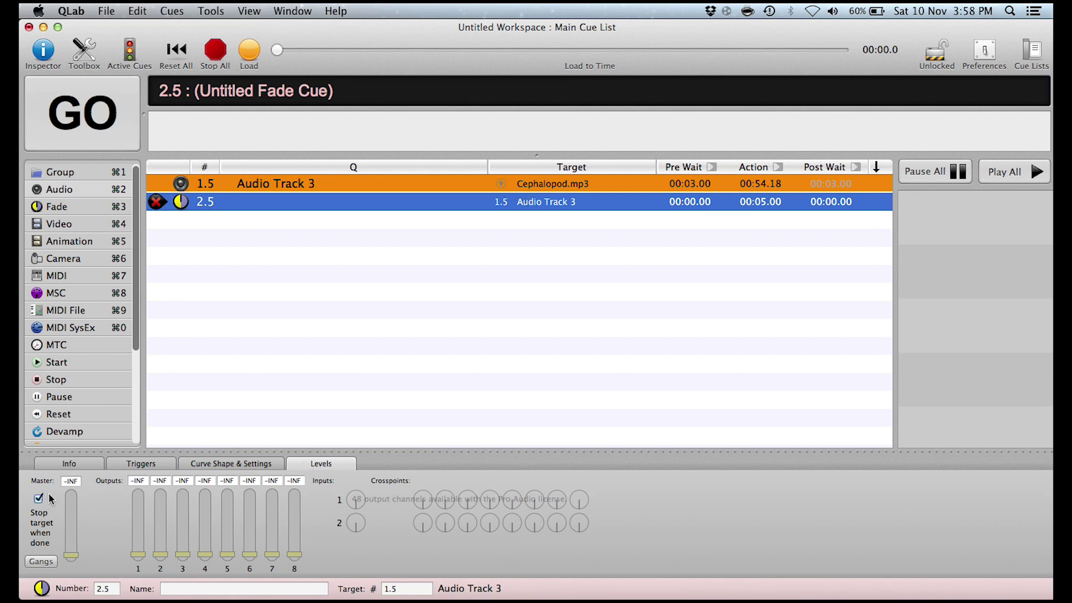
{"action": "left_click", "coordinate": [42, 534]}
{"action": "key", "text": "space"}
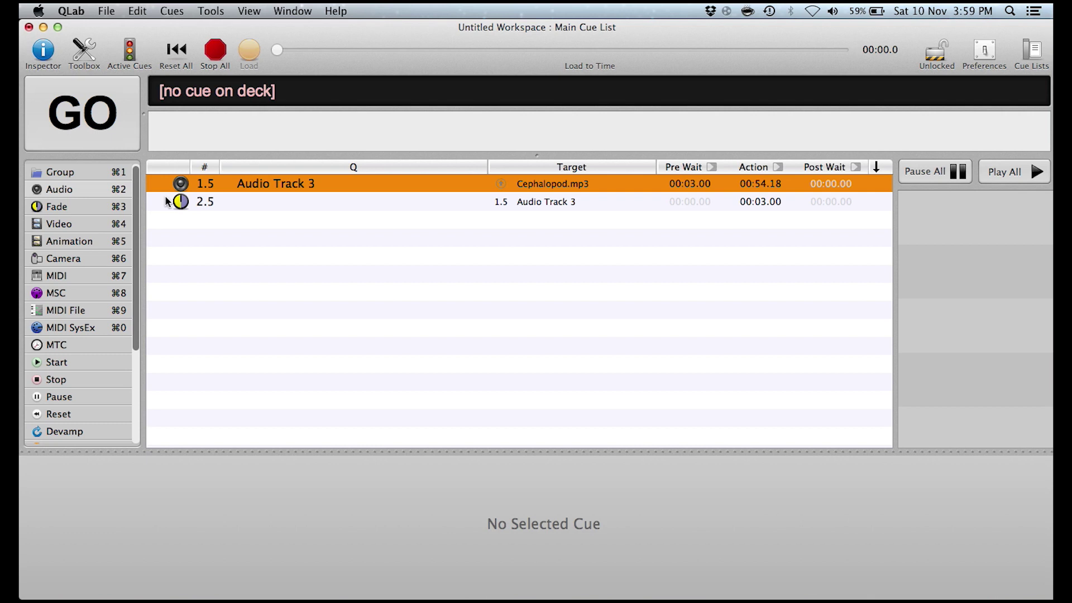
- Fire fade cue 2.5, then set Audio Track 3's pre-wait to 0
{"action": "left_click", "coordinate": [240, 200]}
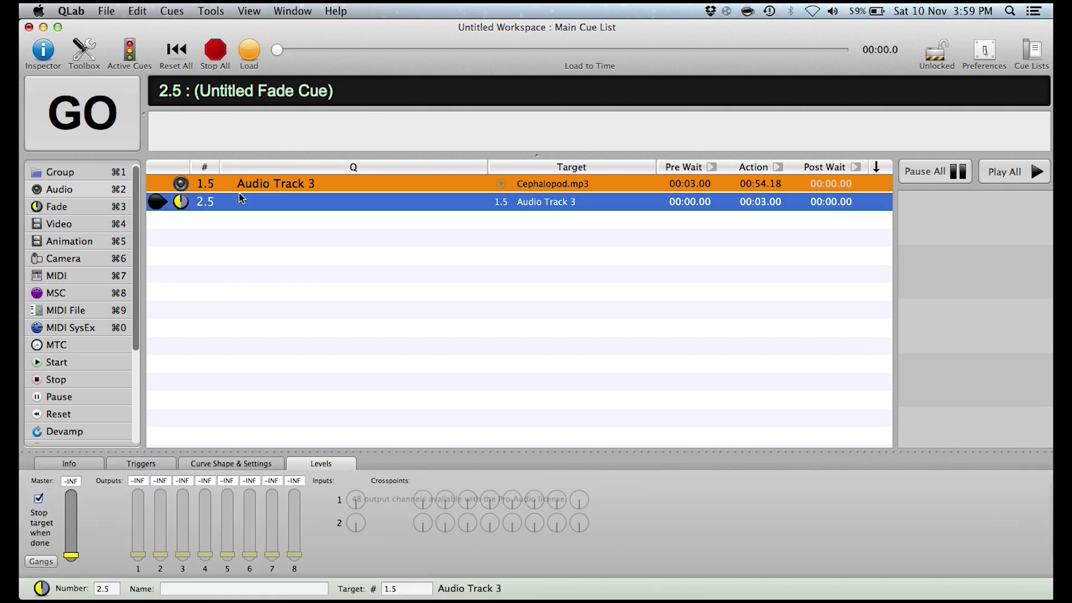
{"action": "key", "text": "space"}
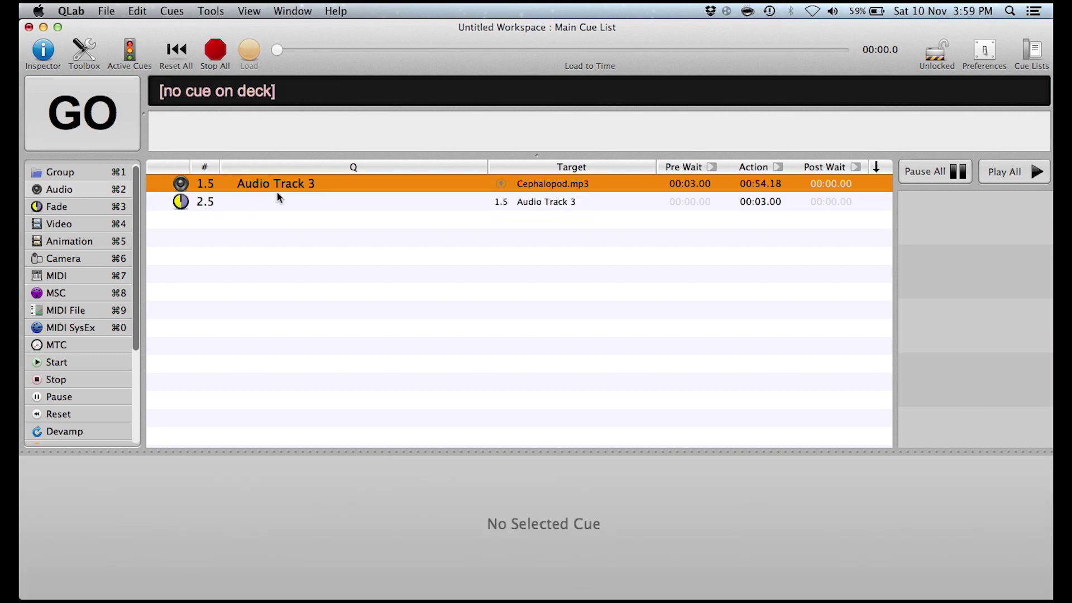
{"action": "left_click", "coordinate": [434, 184]}
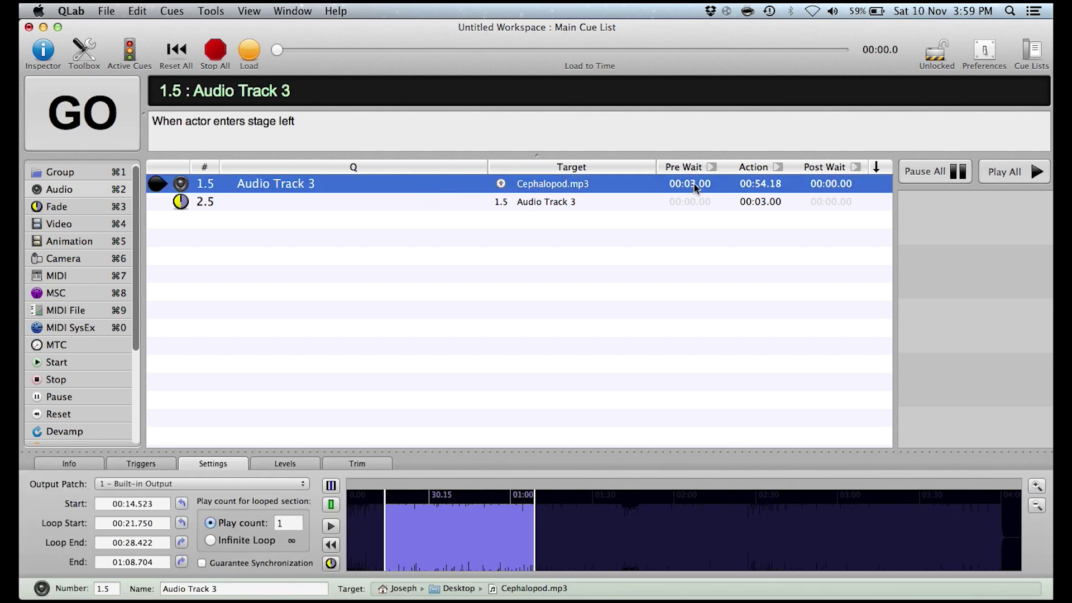
{"action": "double_click", "coordinate": [695, 184]}
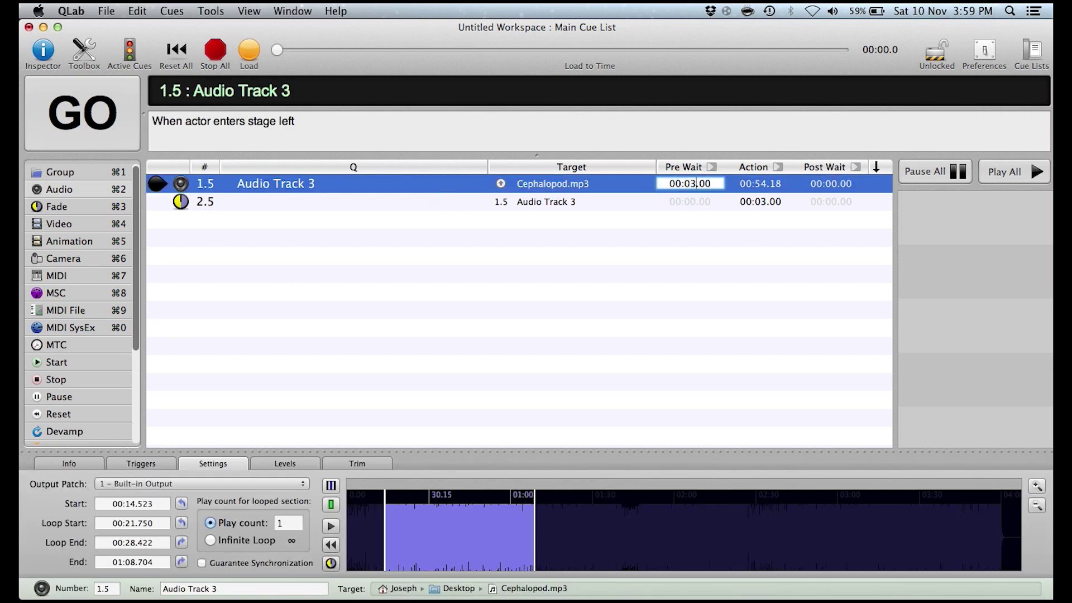
{"action": "key", "text": "BackSpace"}
{"action": "type", "text": "0"}
{"action": "key", "text": "Return"}
{"action": "key", "text": "space"}
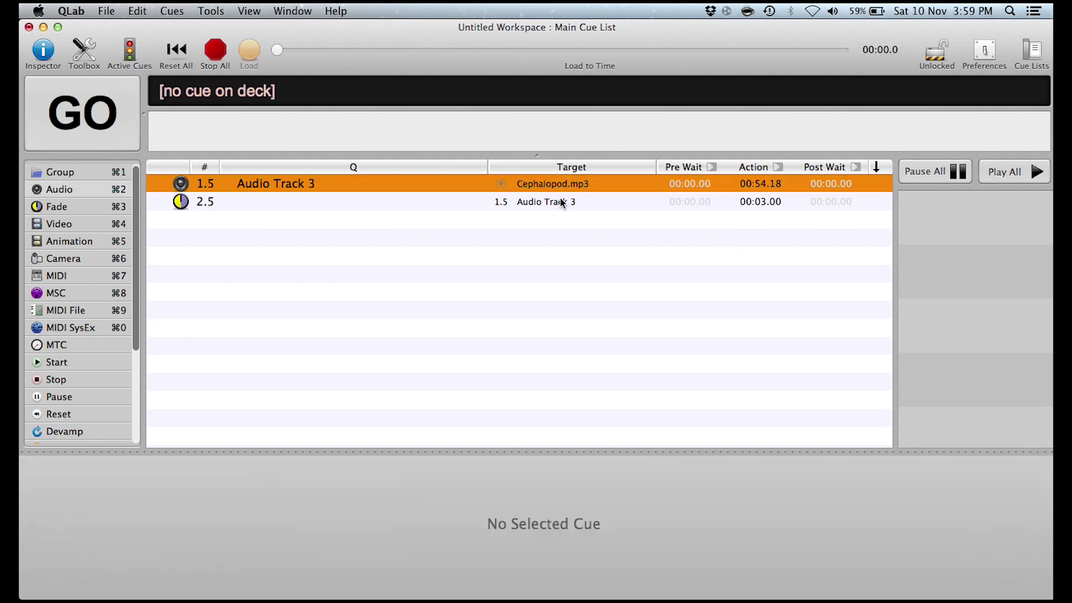
- Play Audio Track 3, then fire fade cue 2.5 to fade it out
{"action": "left_click", "coordinate": [484, 179]}
{"action": "left_click", "coordinate": [72, 118]}
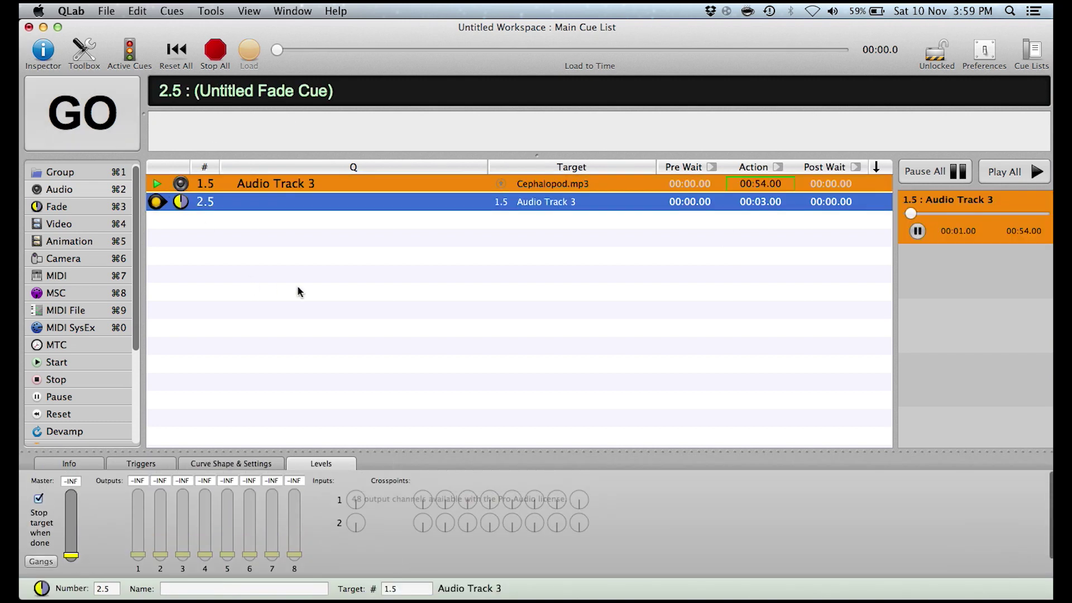
{"action": "key", "text": "XF86AudioMute"}
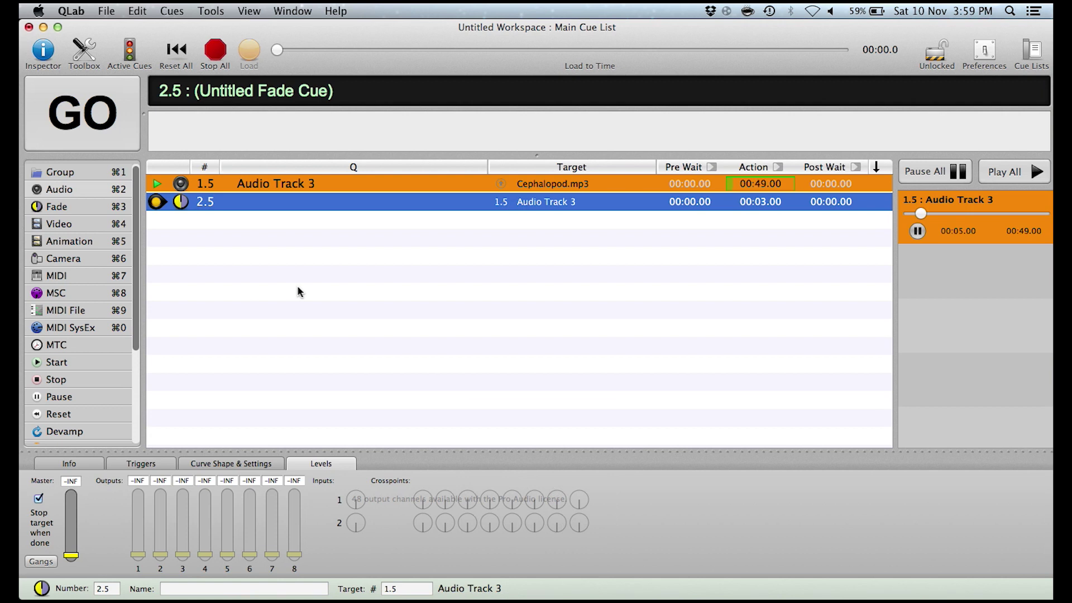
{"action": "key", "text": "XF86AudioMute"}
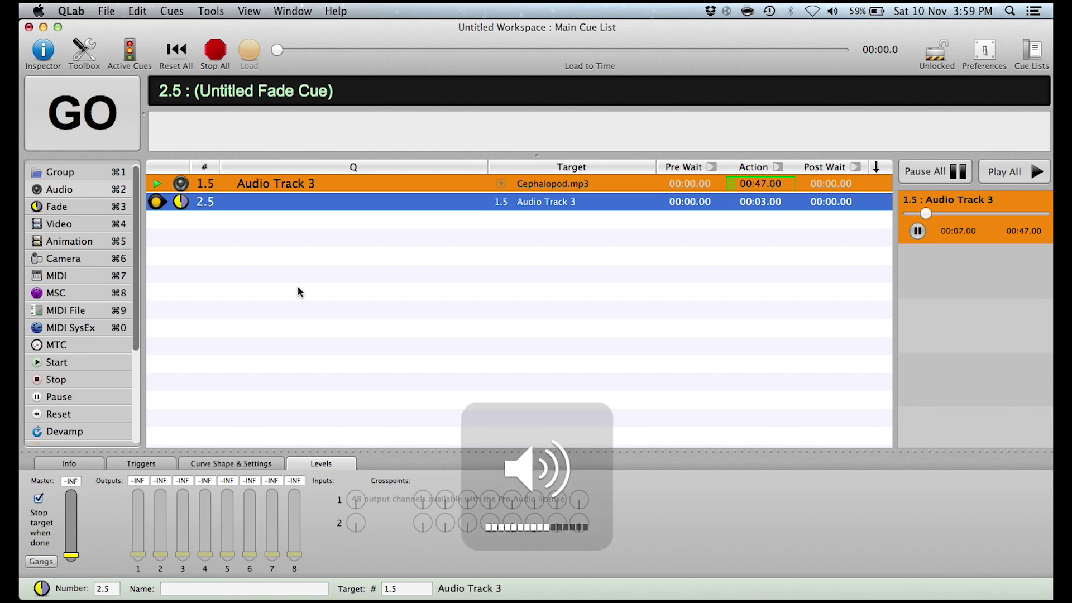
{"action": "left_click", "coordinate": [104, 120]}
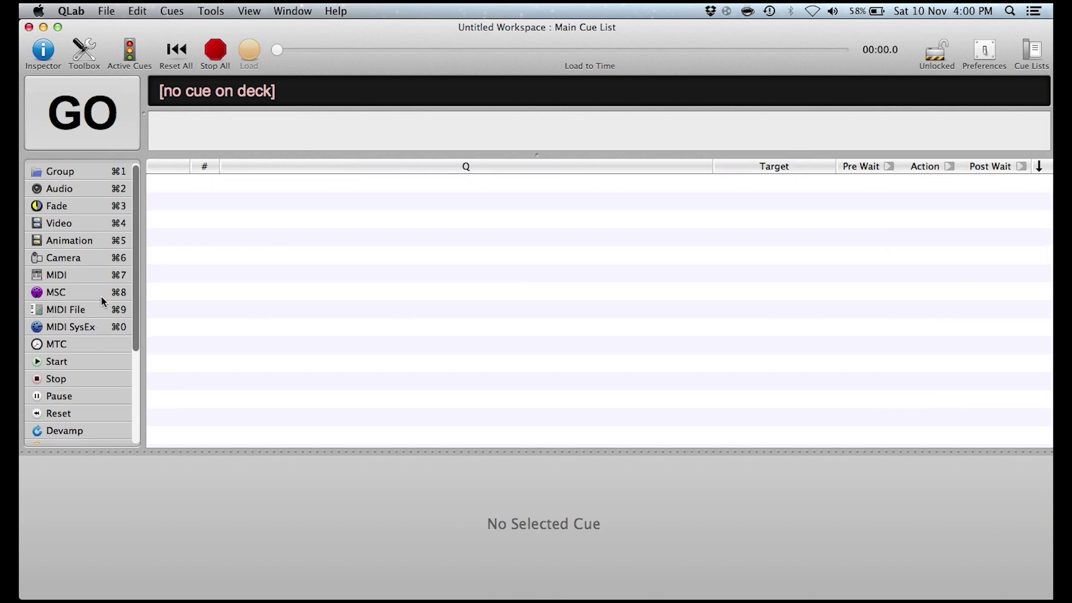
- Add MSC, MIDI File, MIDI SysEx, Camera, MIDI and Animation cues from the toolbox
{"action": "left_click", "coordinate": [101, 295]}
{"action": "left_click", "coordinate": [103, 309]}
{"action": "left_click", "coordinate": [79, 325]}
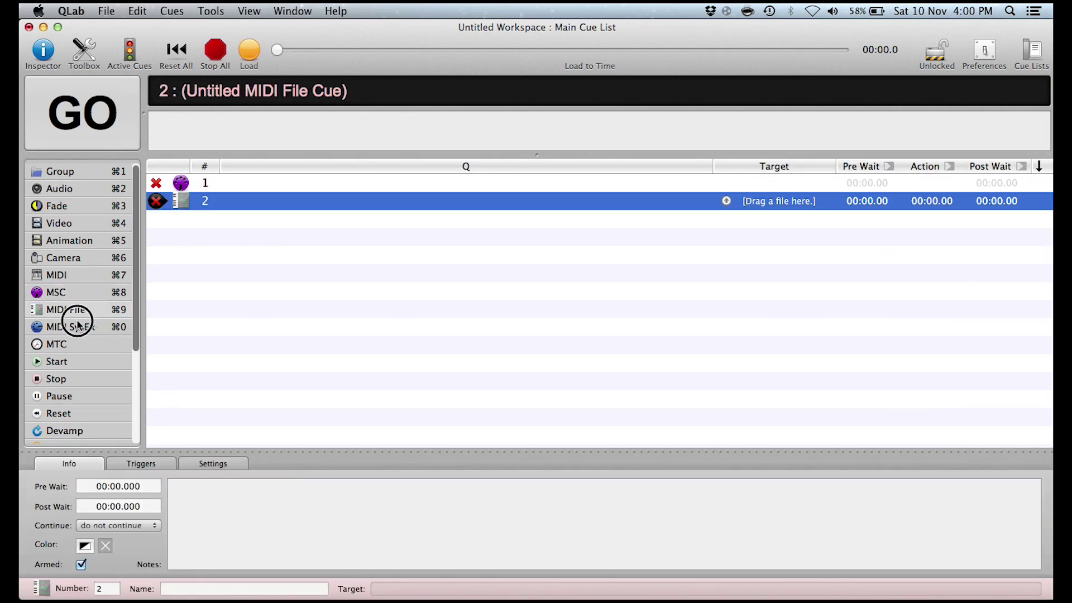
{"action": "left_click", "coordinate": [69, 258]}
{"action": "left_click", "coordinate": [64, 273]}
{"action": "left_click", "coordinate": [69, 240]}
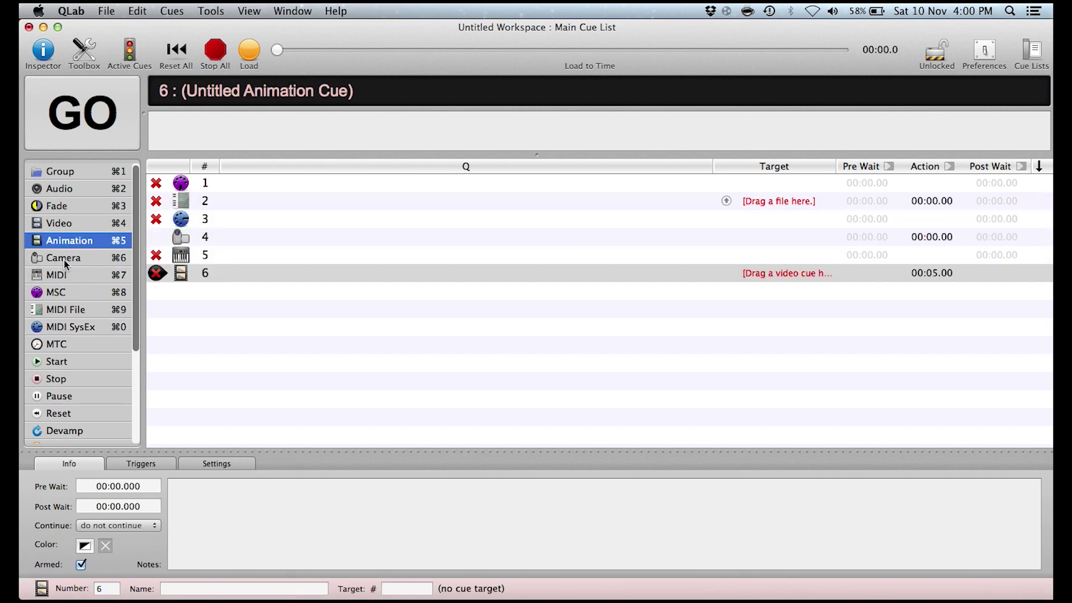
- Select Camera cue 4 to put it on deck
{"action": "left_click", "coordinate": [295, 338]}
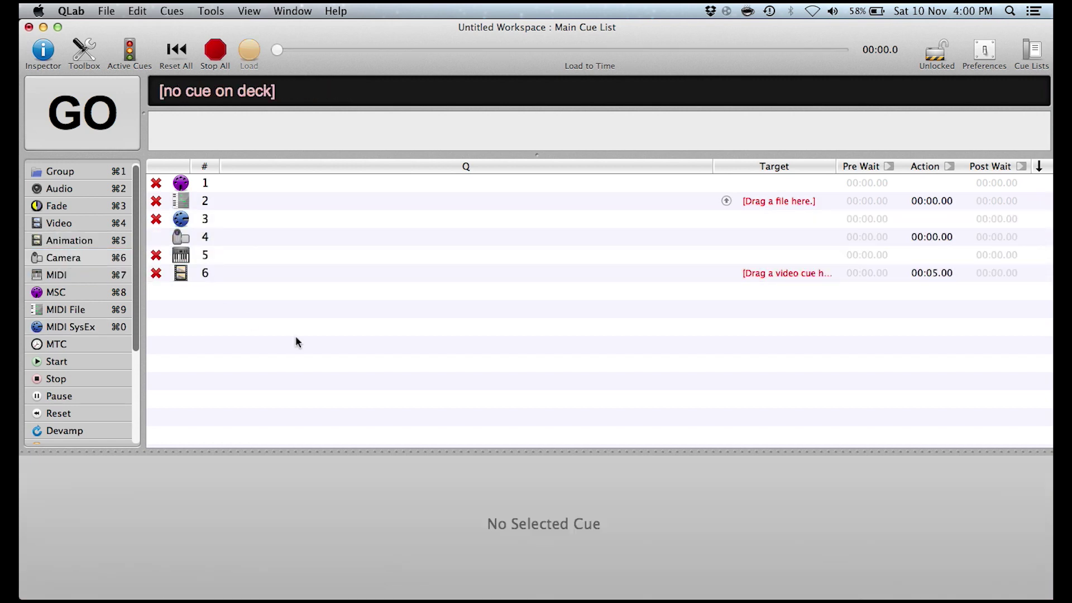
{"action": "left_click", "coordinate": [257, 241]}
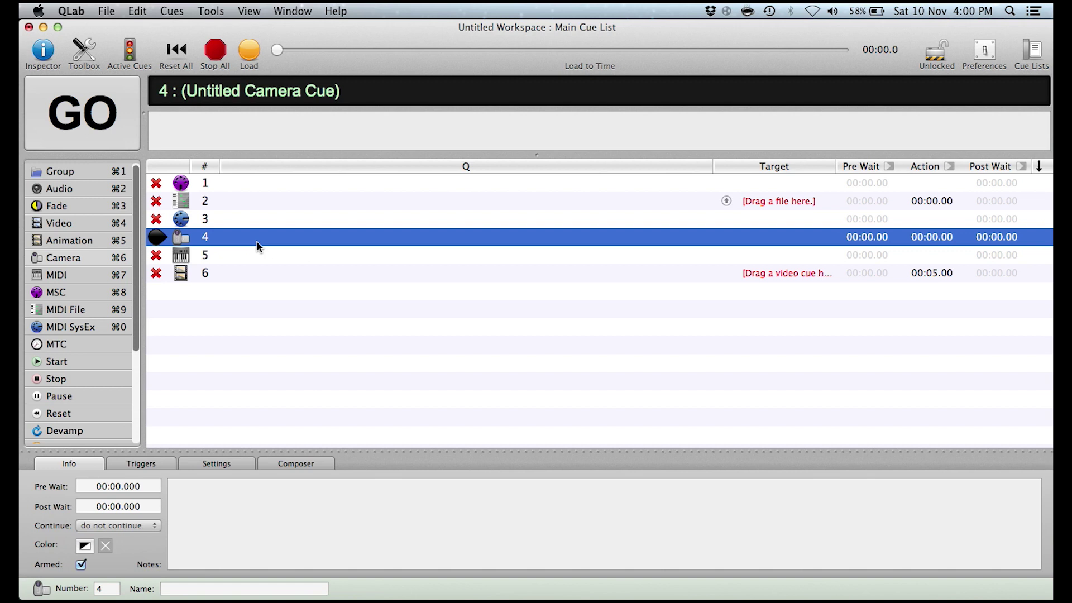
{"action": "scroll", "coordinate": [84, 312], "scroll_direction": "down", "scroll_amount": 1}
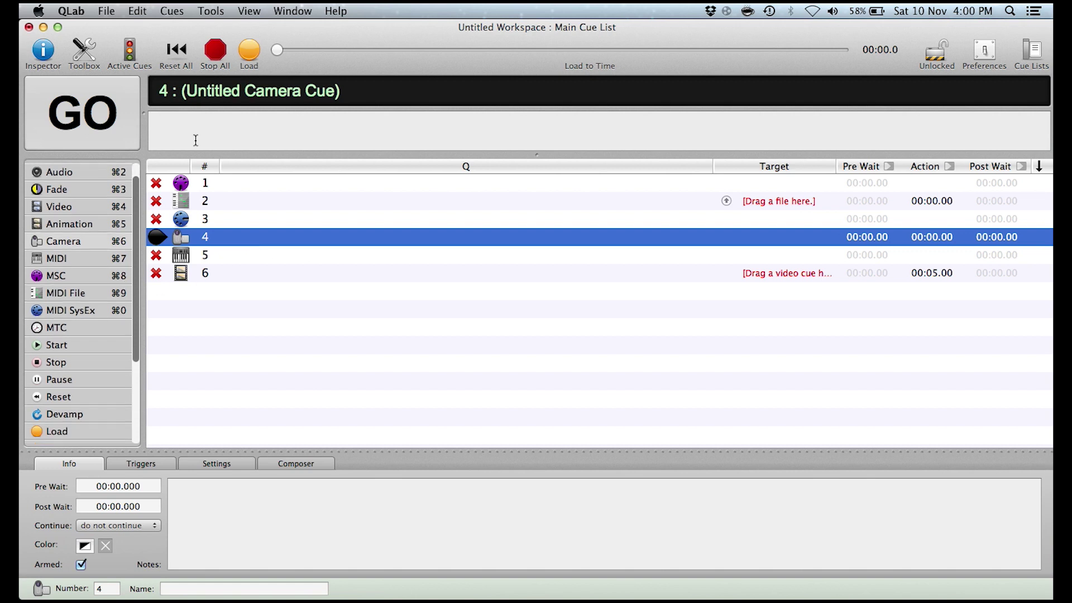
{"action": "scroll", "coordinate": [95, 387], "scroll_direction": "down", "scroll_amount": 5}
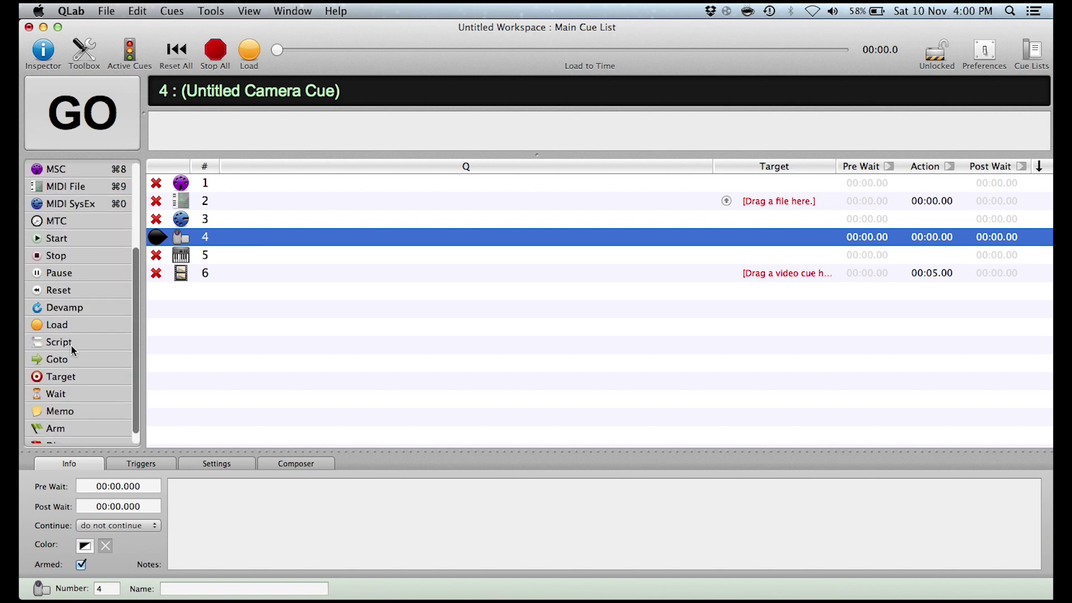
{"action": "scroll", "coordinate": [72, 343], "scroll_direction": "up", "scroll_amount": 6}
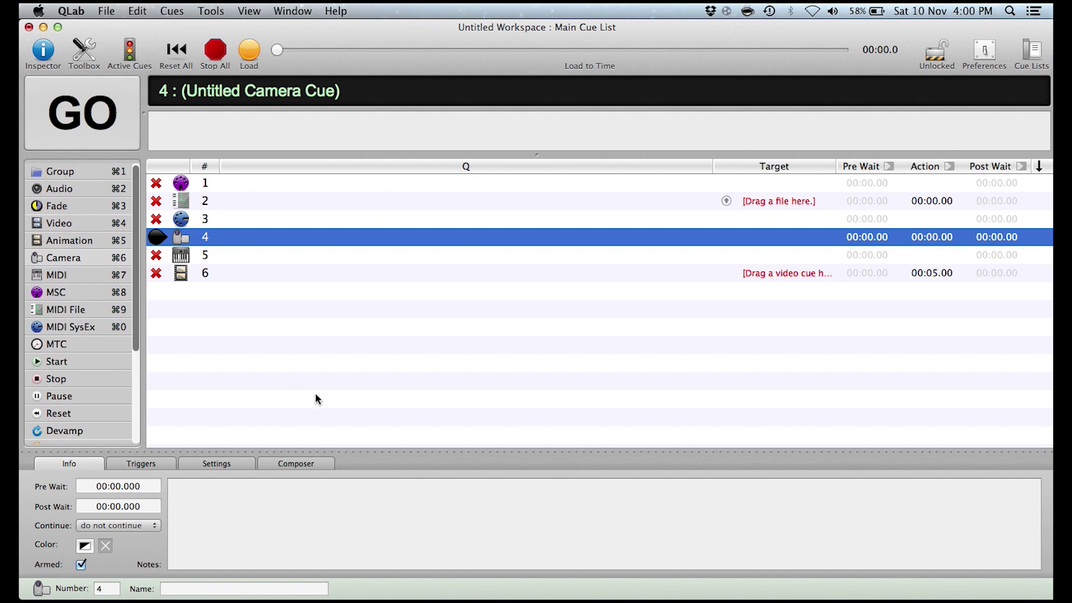